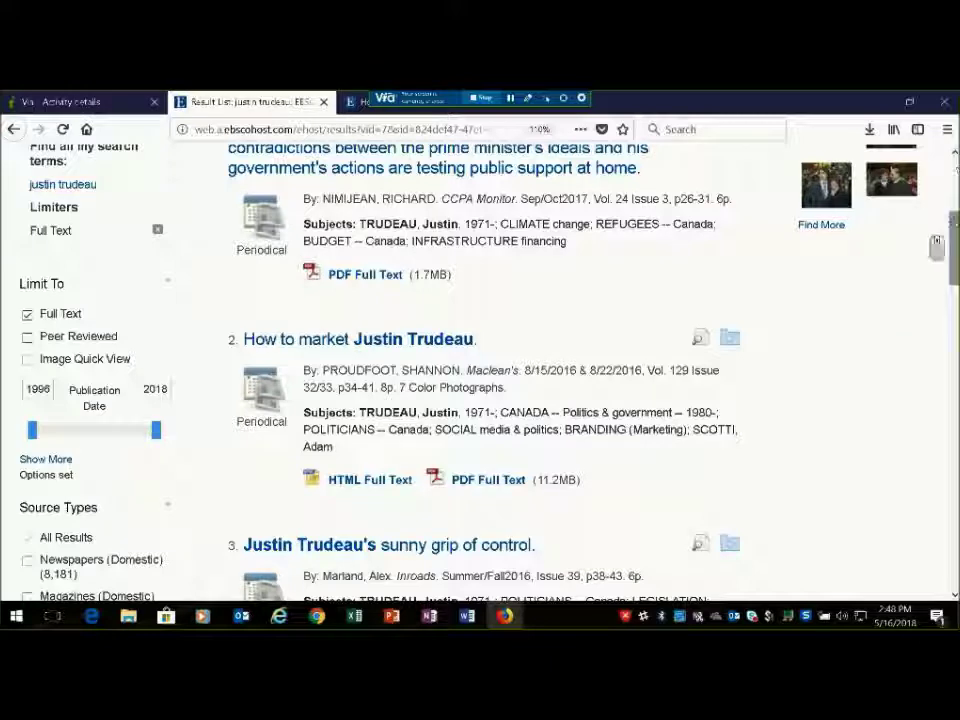
Expand the Subject facet and show the full Publication list for the Trudeau results
{"action": "scroll", "coordinate": [955, 258], "scroll_direction": "down", "scroll_amount": 2}
{"action": "scroll", "coordinate": [955, 258], "scroll_direction": "down", "scroll_amount": 3}
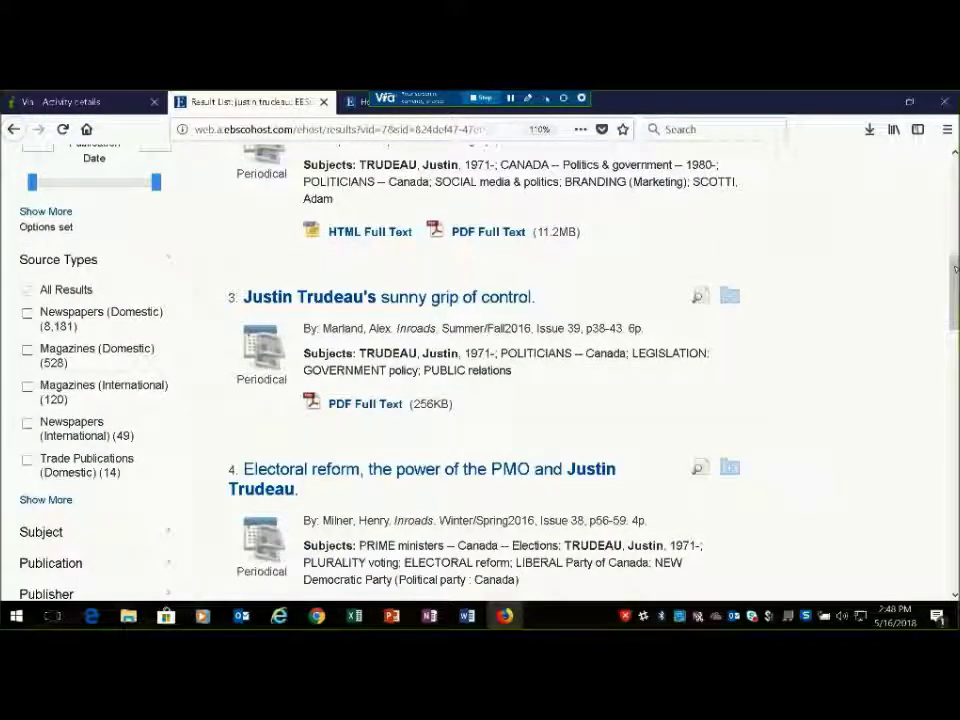
{"action": "scroll", "coordinate": [955, 268], "scroll_direction": "down", "scroll_amount": 2}
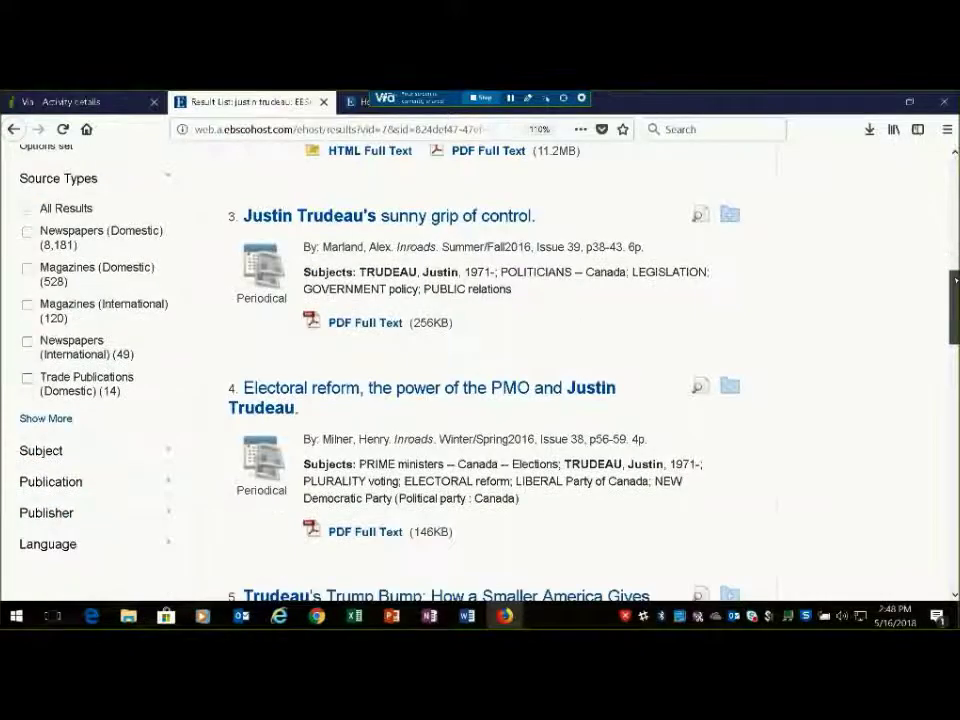
{"action": "scroll", "coordinate": [138, 321], "scroll_direction": "down", "scroll_amount": 1}
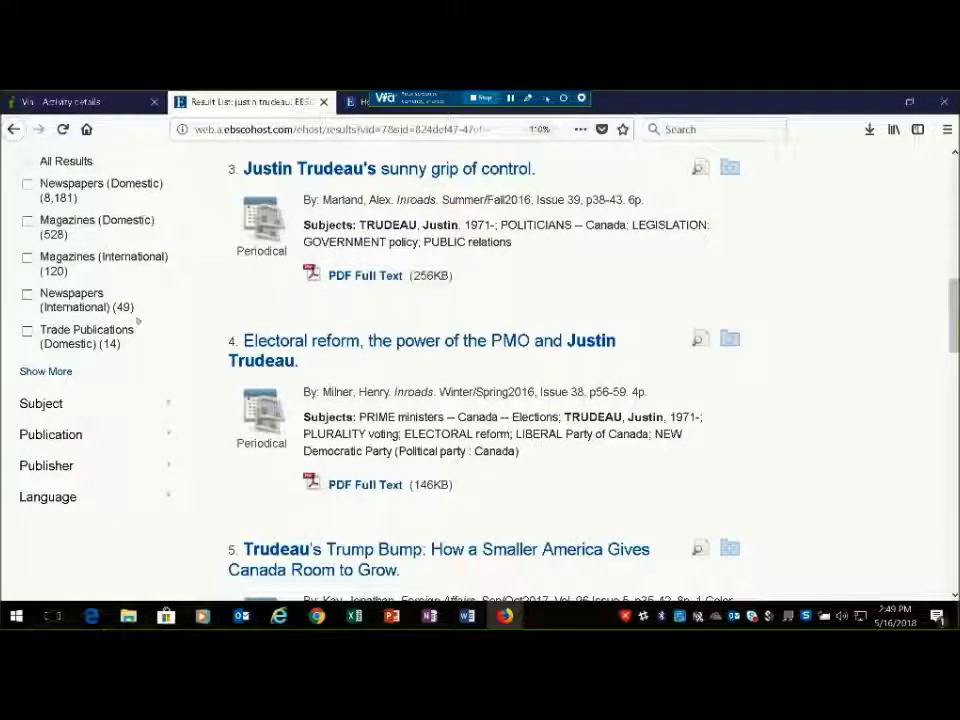
{"action": "left_click", "coordinate": [36, 403]}
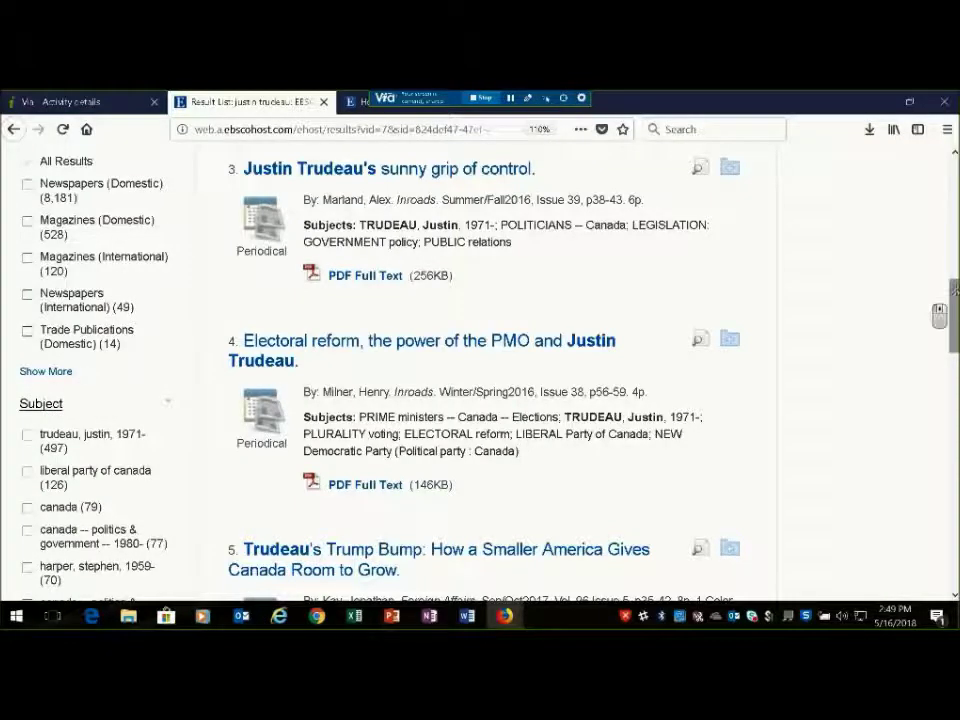
{"action": "scroll", "coordinate": [951, 317], "scroll_direction": "down", "scroll_amount": 1}
{"action": "scroll", "coordinate": [955, 290], "scroll_direction": "down", "scroll_amount": 4}
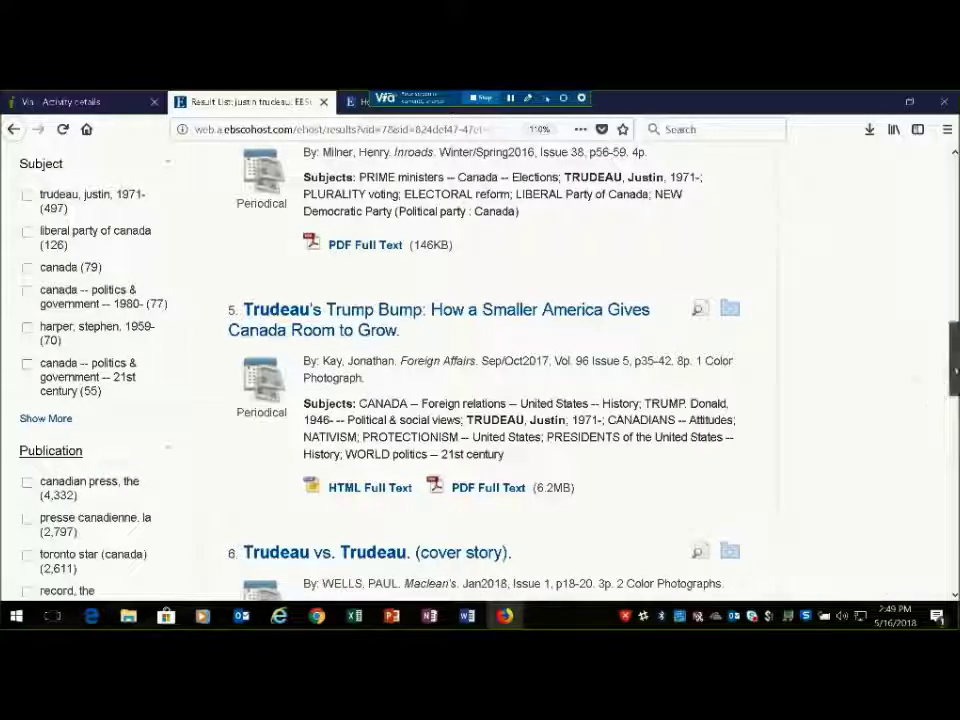
{"action": "scroll", "coordinate": [955, 400], "scroll_direction": "down", "scroll_amount": 4}
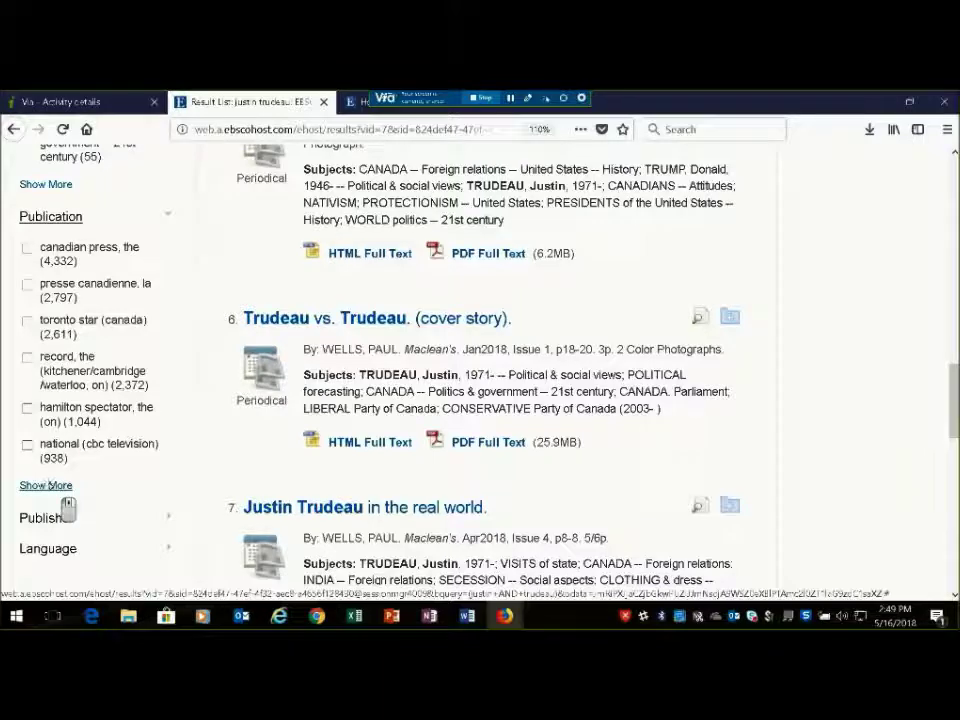
{"action": "left_click", "coordinate": [47, 485]}
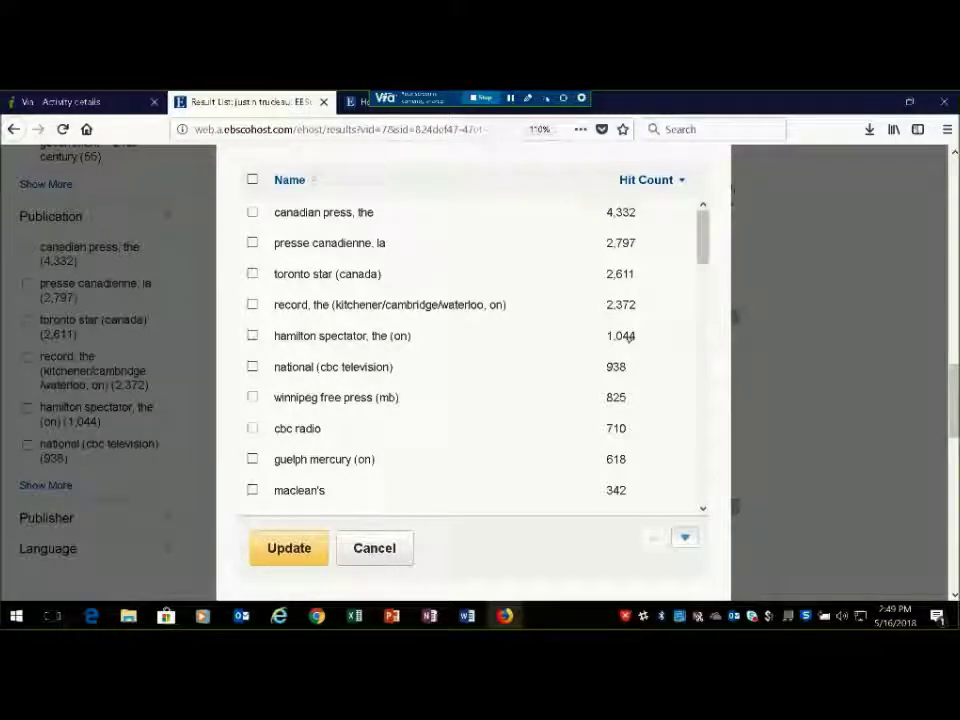
Sort the publication list by name, browse it to toronto star (canada), and zoom out
{"action": "left_click", "coordinate": [285, 181]}
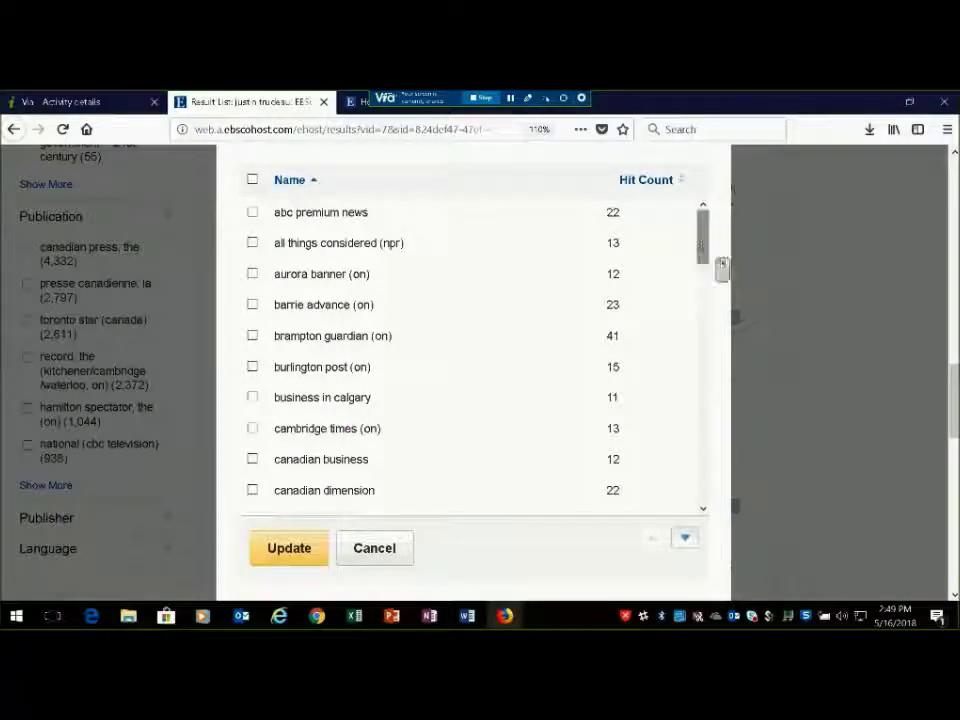
{"action": "left_click_drag", "start_coordinate": [704, 273], "coordinate": [689, 355]}
{"action": "scroll", "coordinate": [689, 355], "scroll_direction": "down", "scroll_amount": 1}
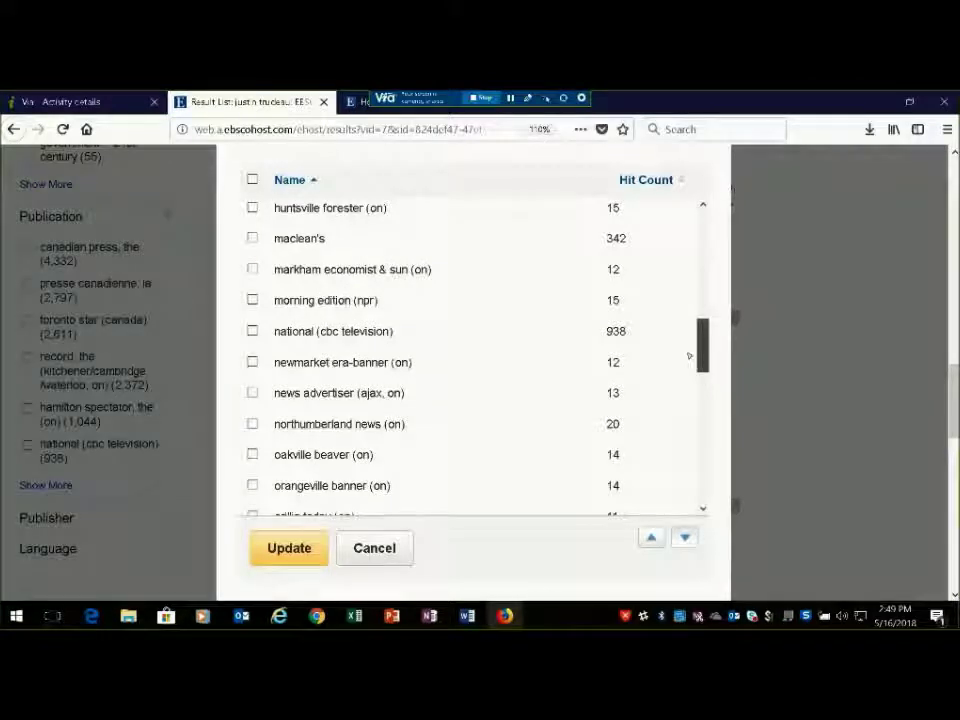
{"action": "left_click_drag", "start_coordinate": [689, 355], "coordinate": [689, 485]}
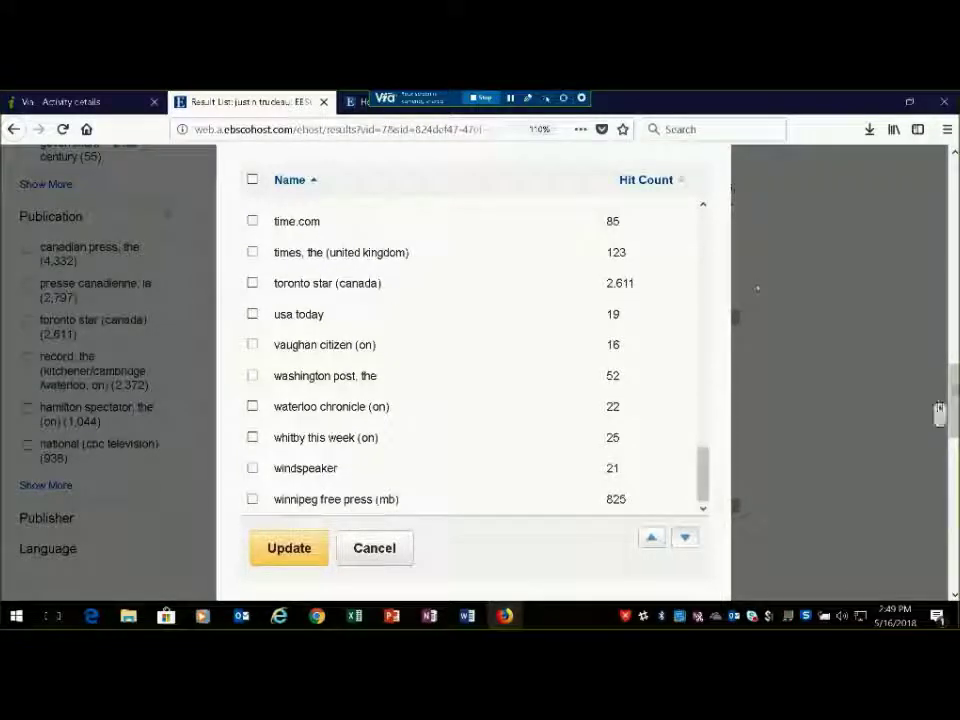
{"action": "left_click_drag", "start_coordinate": [940, 414], "coordinate": [941, 334]}
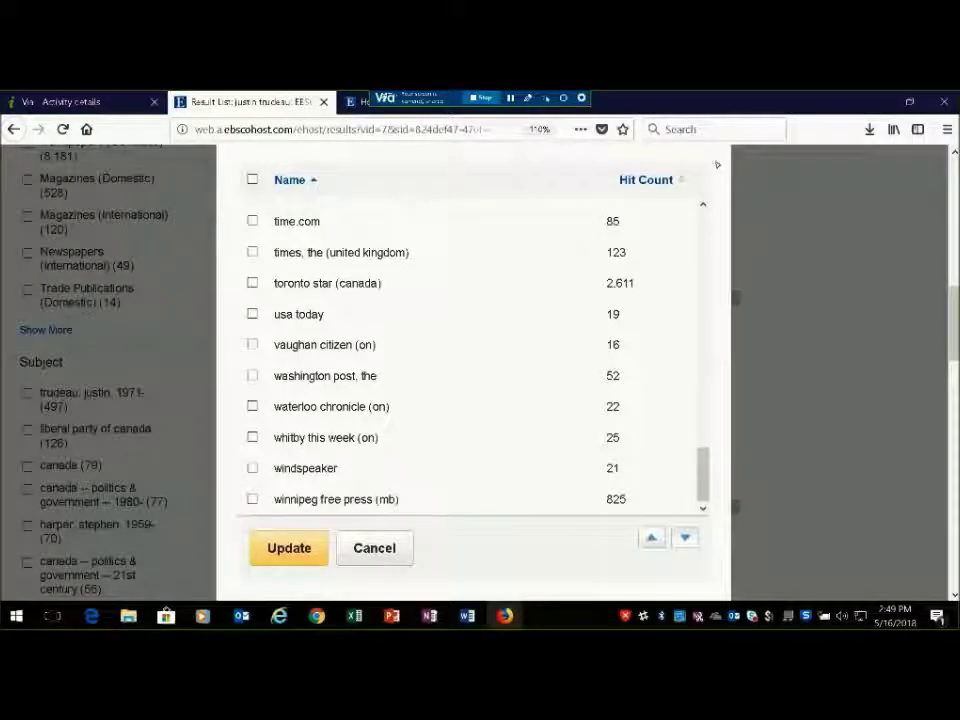
{"action": "left_click_drag", "start_coordinate": [718, 176], "coordinate": [312, 181]}
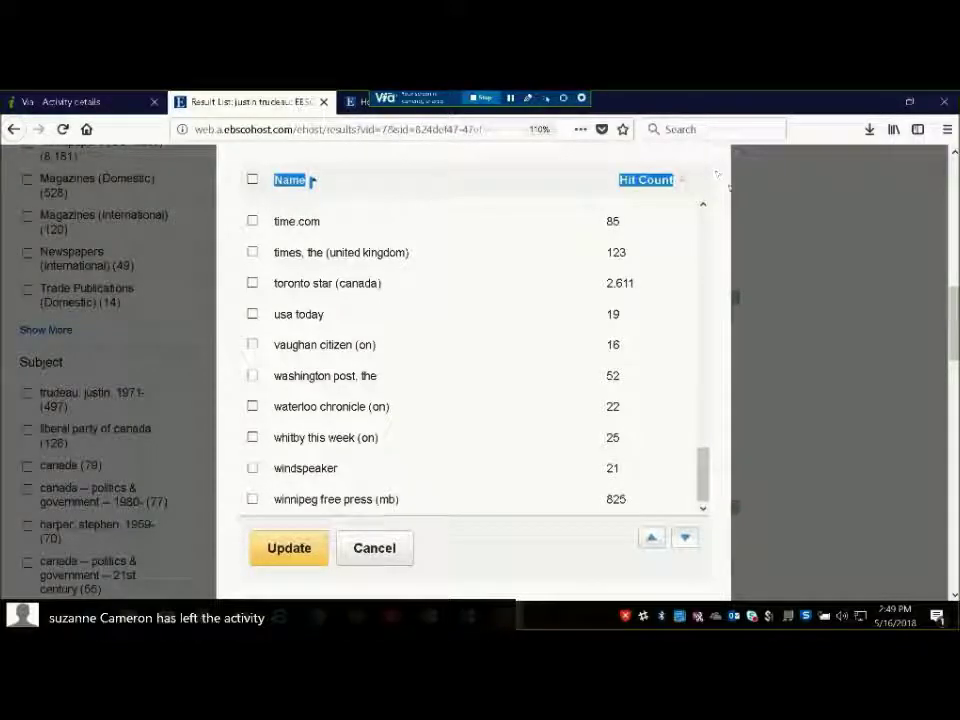
{"action": "key", "text": "ctrl+minus"}
{"action": "key", "text": "ctrl+minus"}
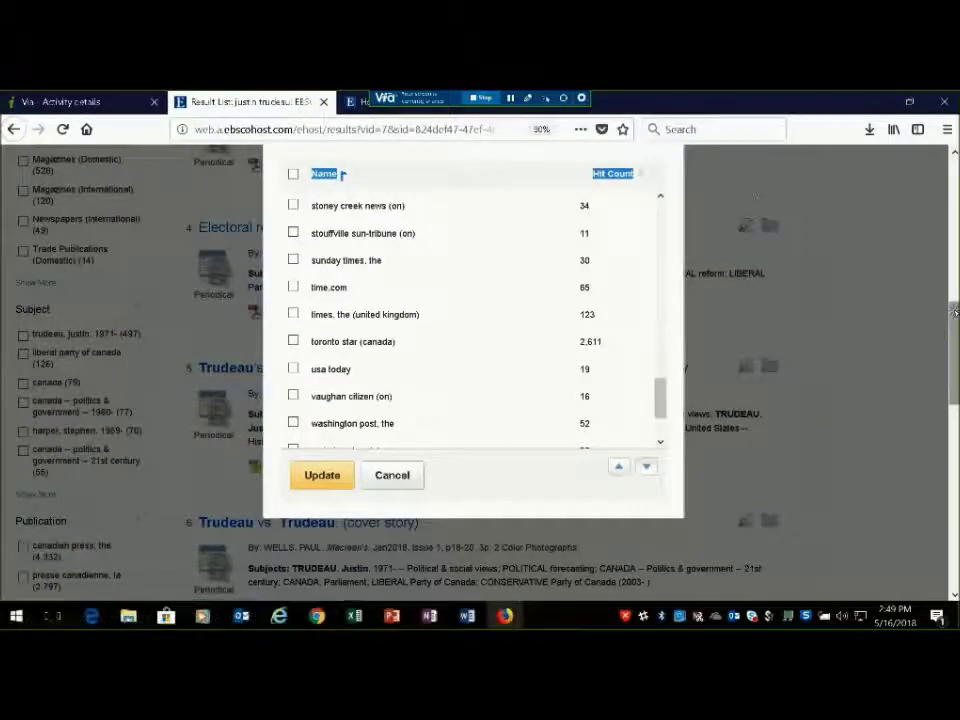
{"action": "scroll", "coordinate": [937, 335], "scroll_direction": "up", "scroll_amount": 10}
Cancel the publication list, then apply the subject filter petroleum pipelines -- canada, leaving 6 articles
{"action": "left_click", "coordinate": [392, 474]}
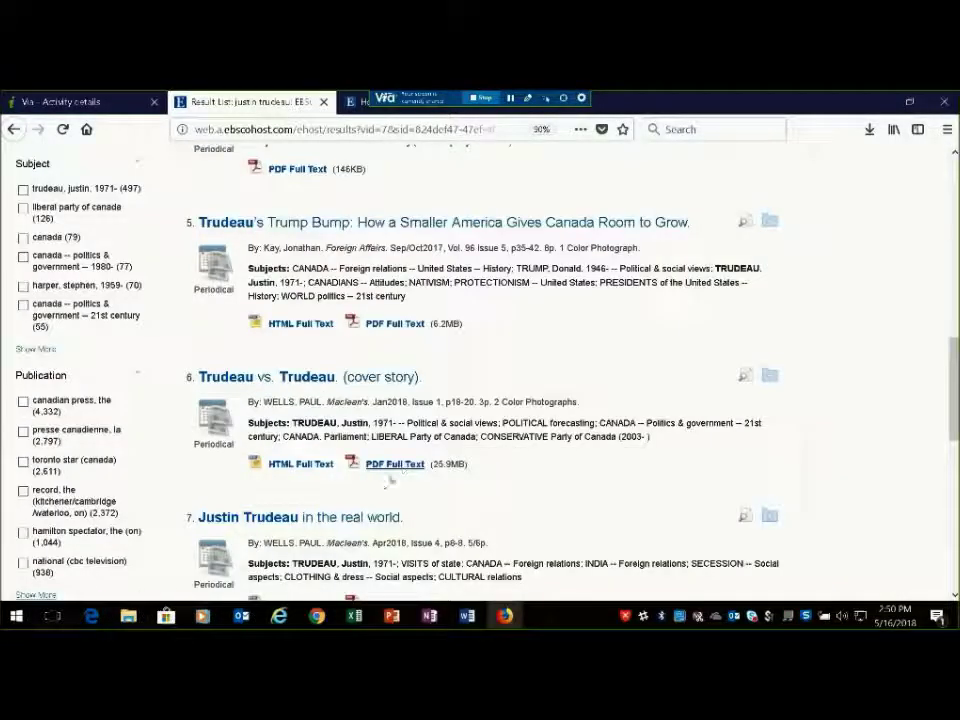
{"action": "mouse_move", "coordinate": [953, 373]}
{"action": "left_mouse_down"}
{"action": "mouse_move", "coordinate": [950, 427]}
{"action": "mouse_move", "coordinate": [950, 373]}
{"action": "left_mouse_up"}
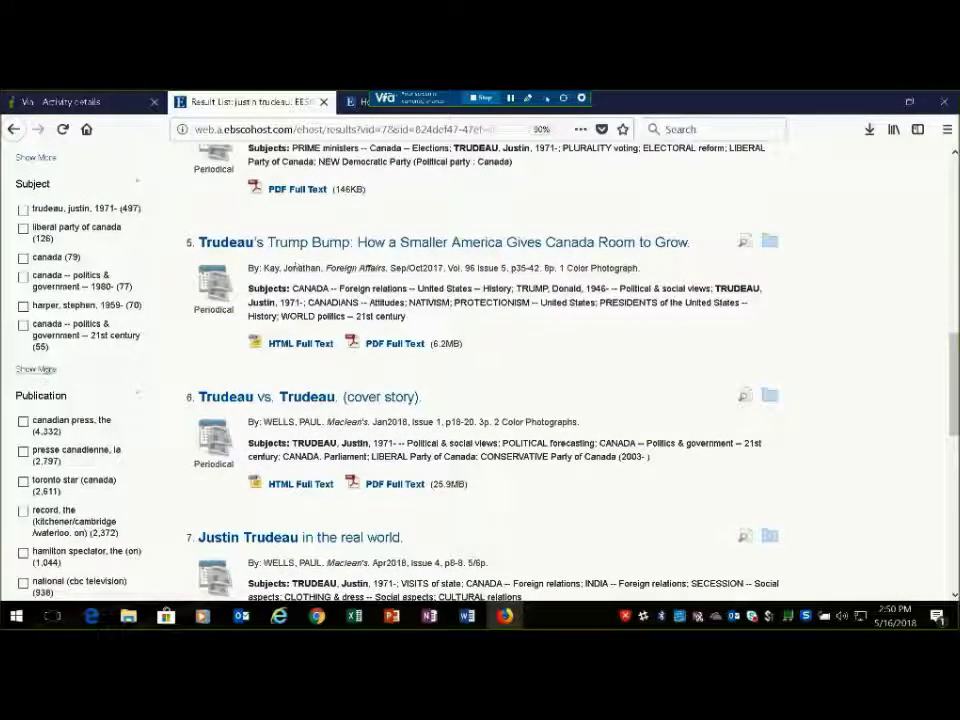
{"action": "left_click", "coordinate": [38, 369]}
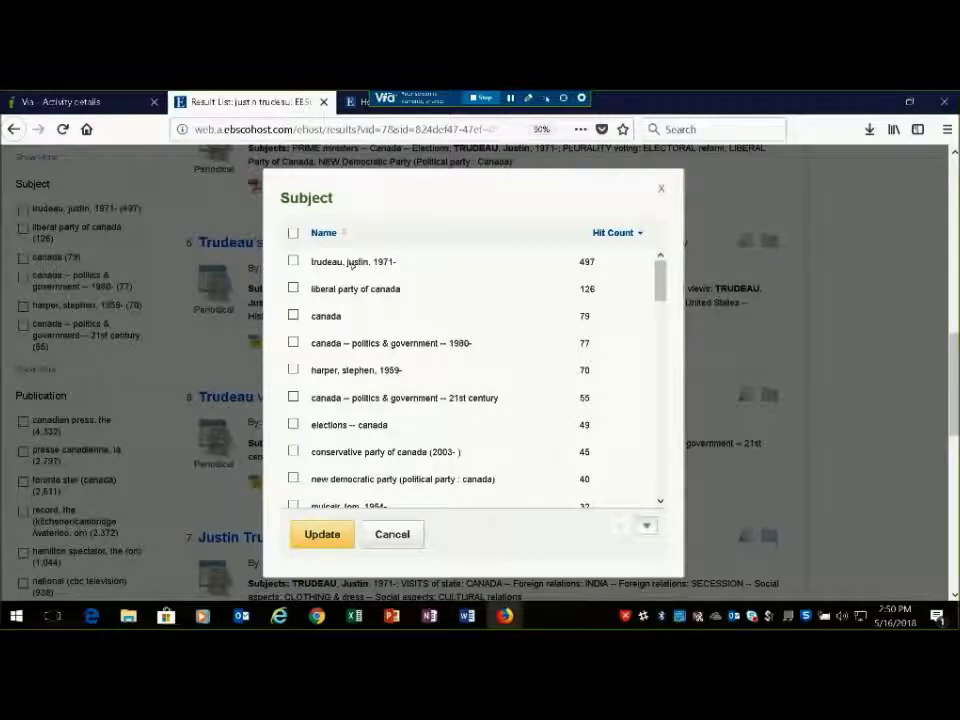
{"action": "left_click", "coordinate": [323, 232]}
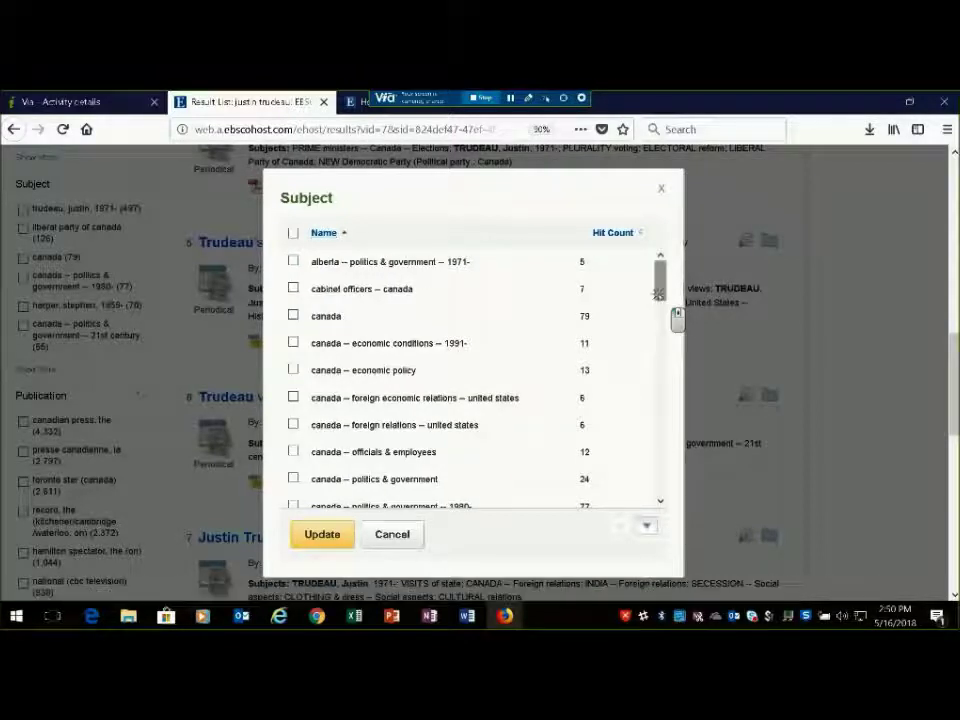
{"action": "left_click_drag", "start_coordinate": [660, 313], "coordinate": [659, 364]}
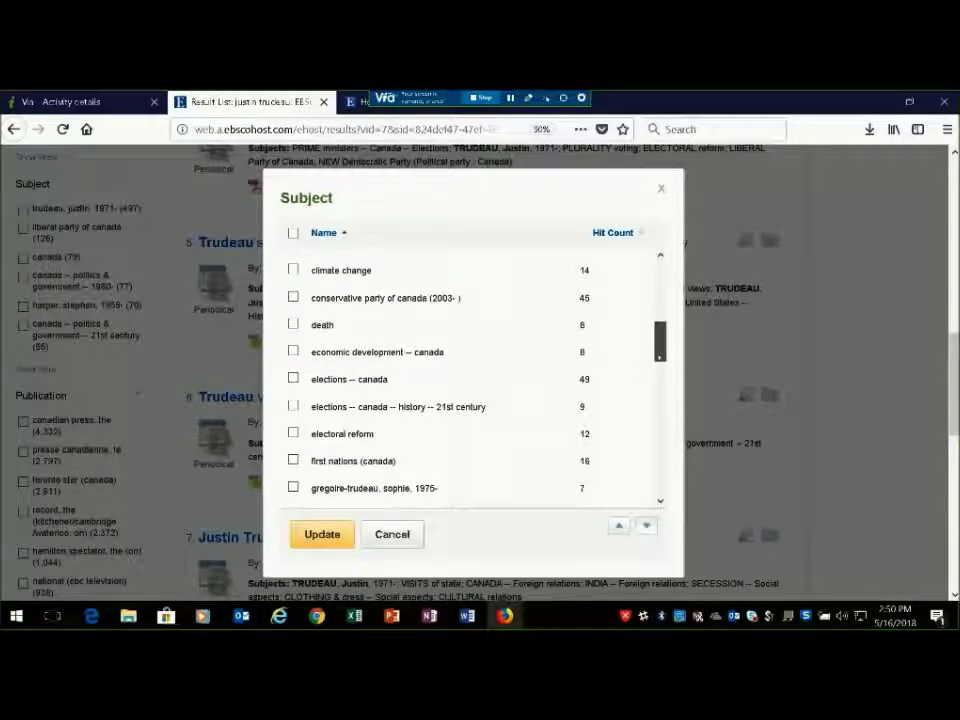
{"action": "left_click_drag", "start_coordinate": [659, 350], "coordinate": [659, 352]}
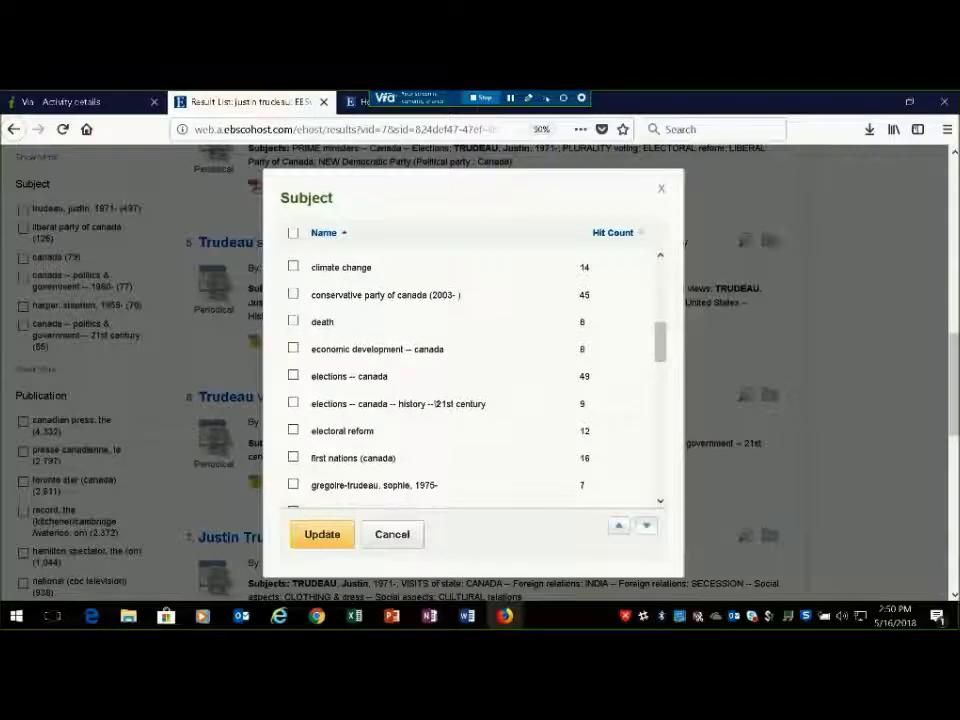
{"action": "left_click_drag", "start_coordinate": [659, 351], "coordinate": [659, 369]}
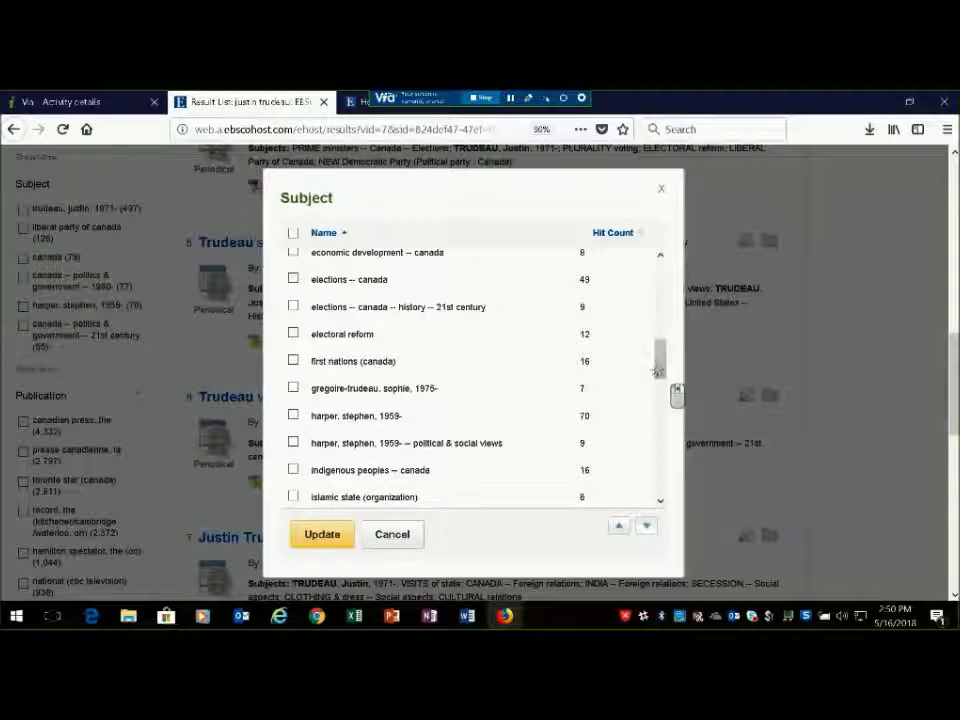
{"action": "left_click_drag", "start_coordinate": [659, 372], "coordinate": [651, 451]}
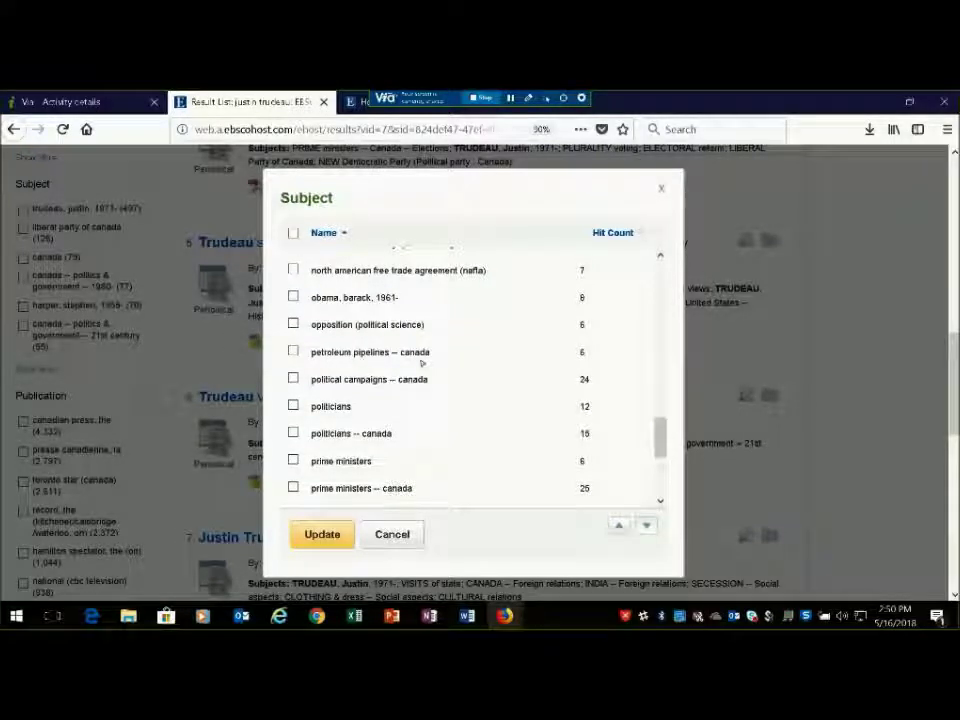
{"action": "left_click", "coordinate": [293, 351]}
{"action": "left_click", "coordinate": [326, 540]}
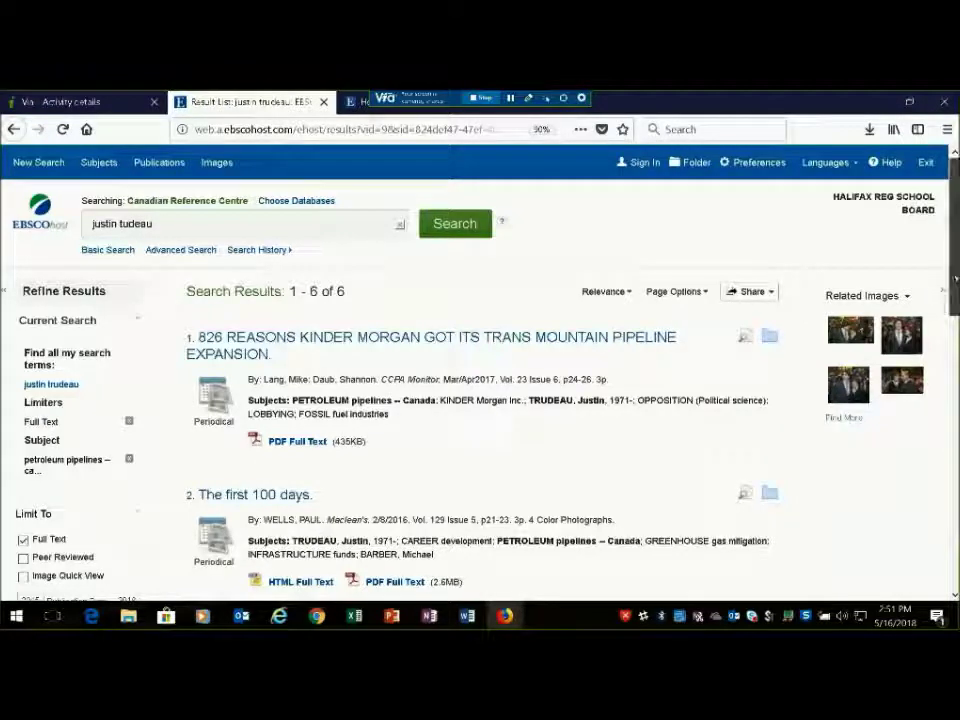
Look over the six filtered results, then open Advanced Search with the Trudeau query
{"action": "scroll", "coordinate": [480, 370], "scroll_direction": "down", "scroll_amount": 3}
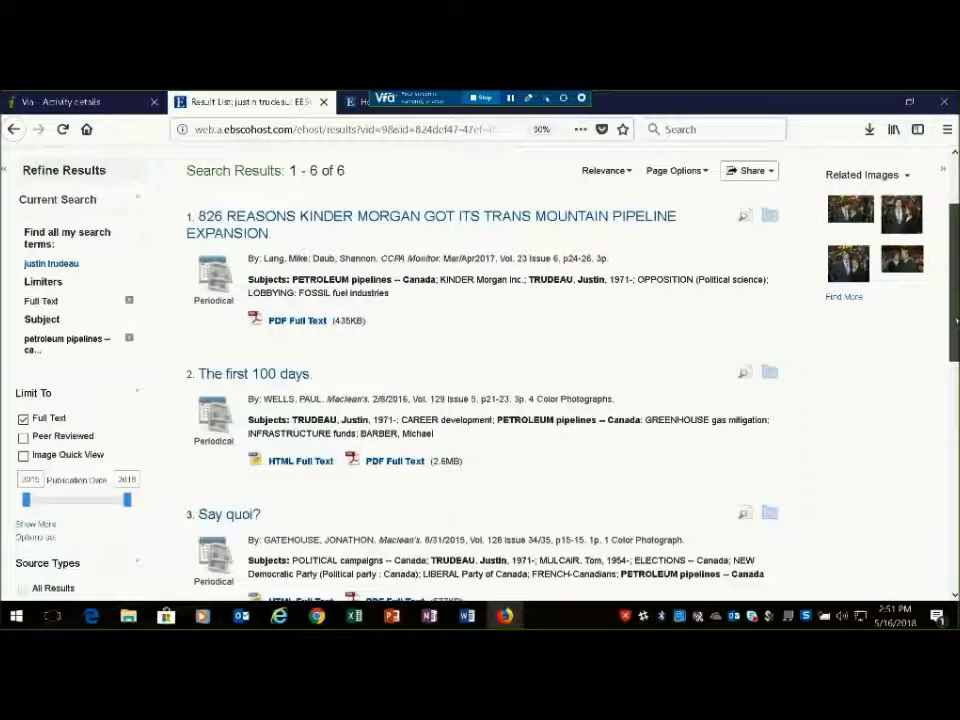
{"action": "scroll", "coordinate": [480, 370], "scroll_direction": "down", "scroll_amount": 3}
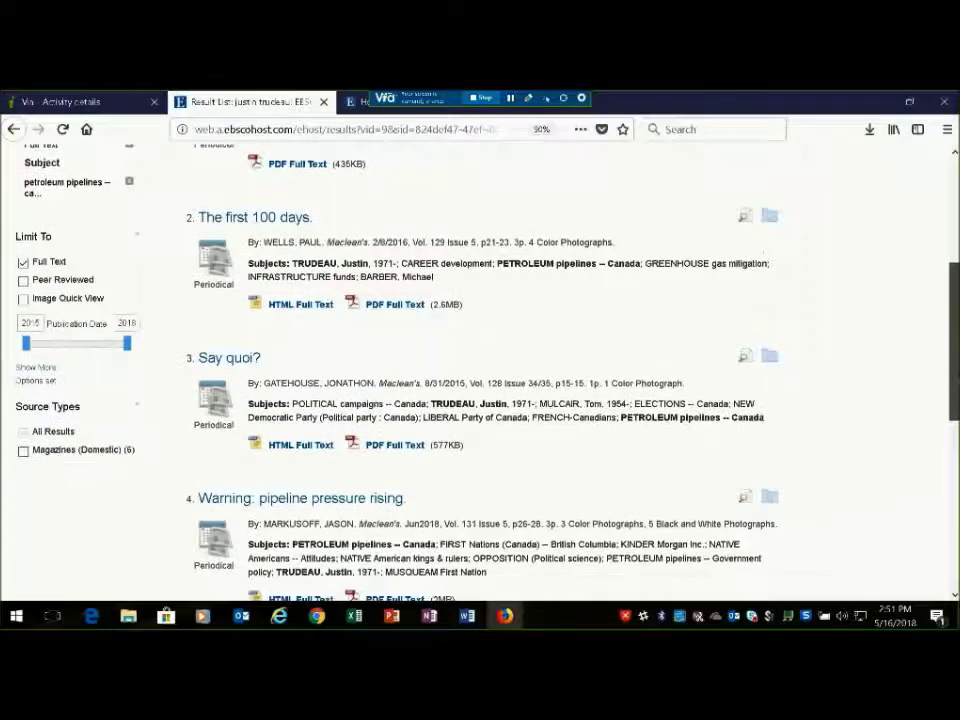
{"action": "scroll", "coordinate": [480, 370], "scroll_direction": "up", "scroll_amount": 6}
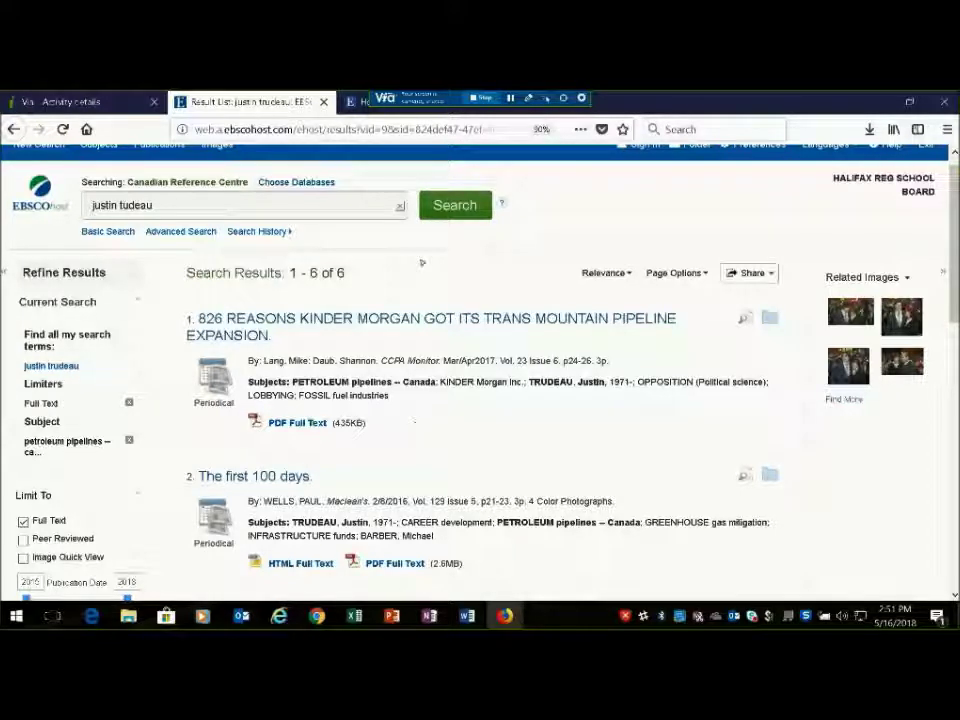
{"action": "left_click", "coordinate": [188, 232]}
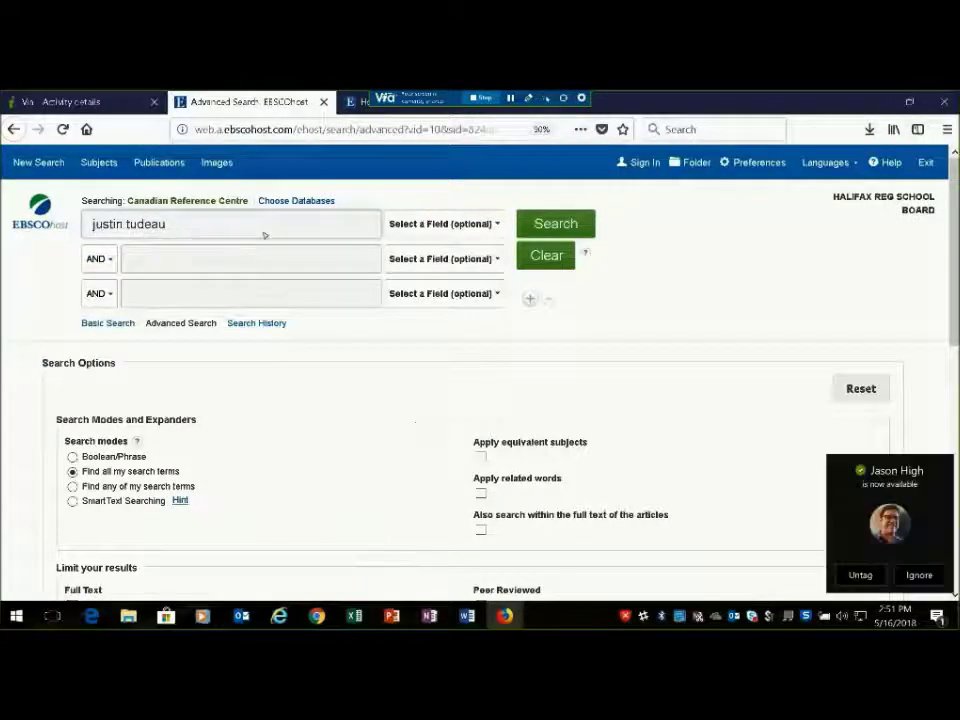
Add 'petroleum' from autocomplete as the second search term
{"action": "left_click", "coordinate": [492, 225]}
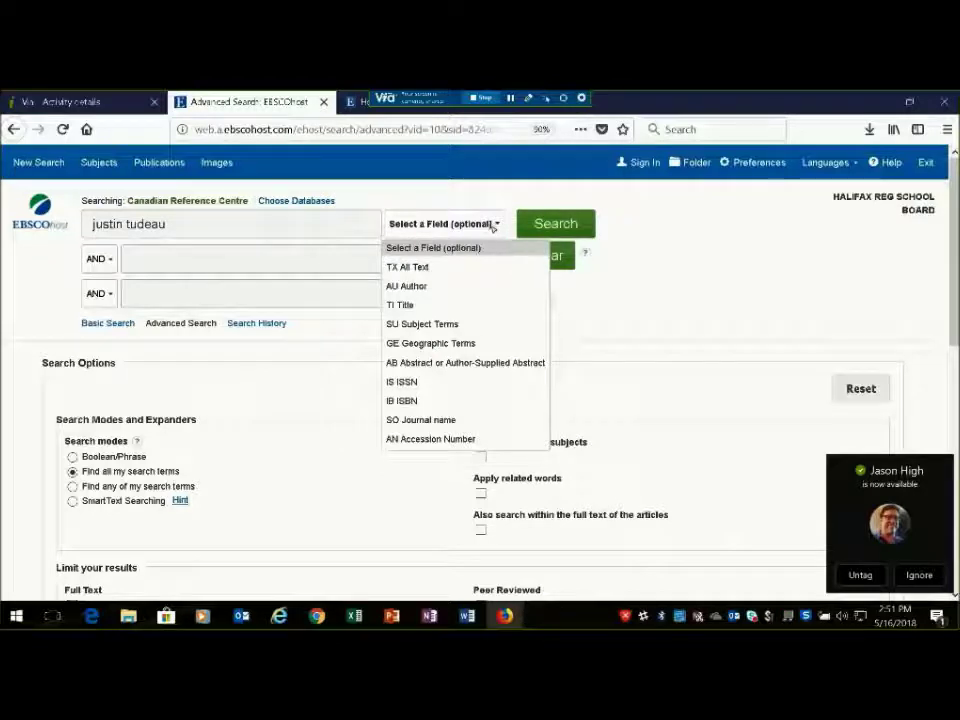
{"action": "left_click", "coordinate": [493, 224]}
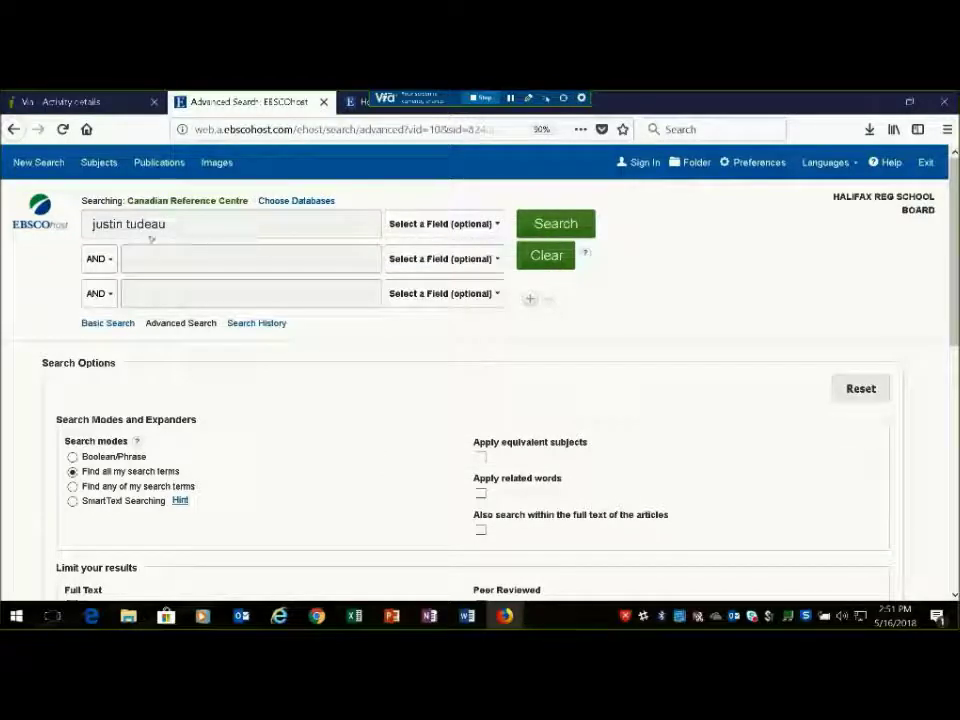
{"action": "left_click", "coordinate": [206, 266]}
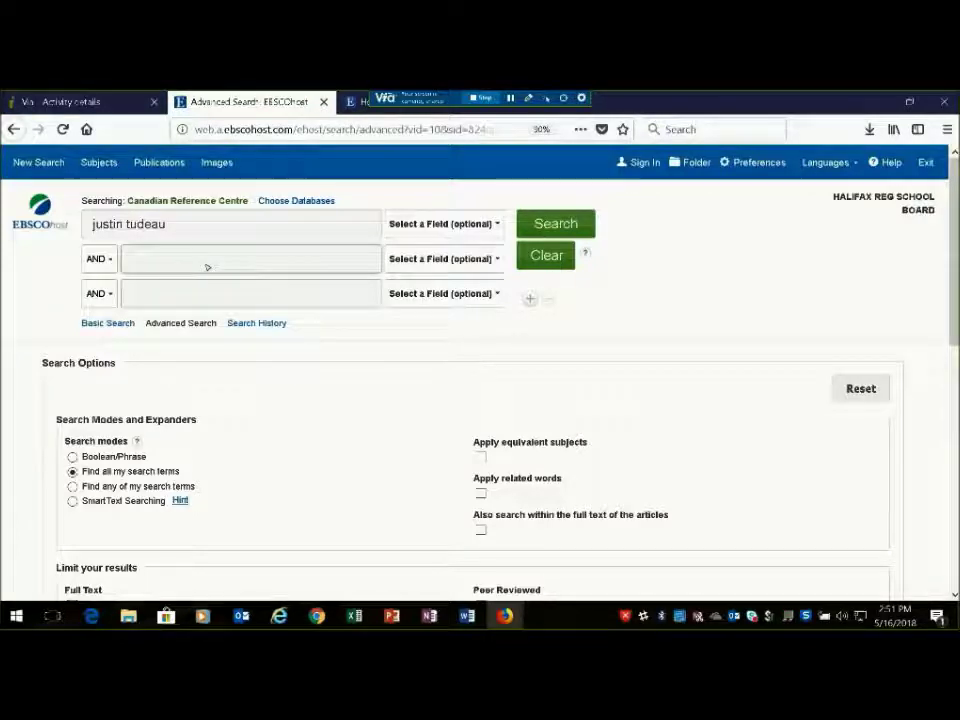
{"action": "type", "text": "petr"}
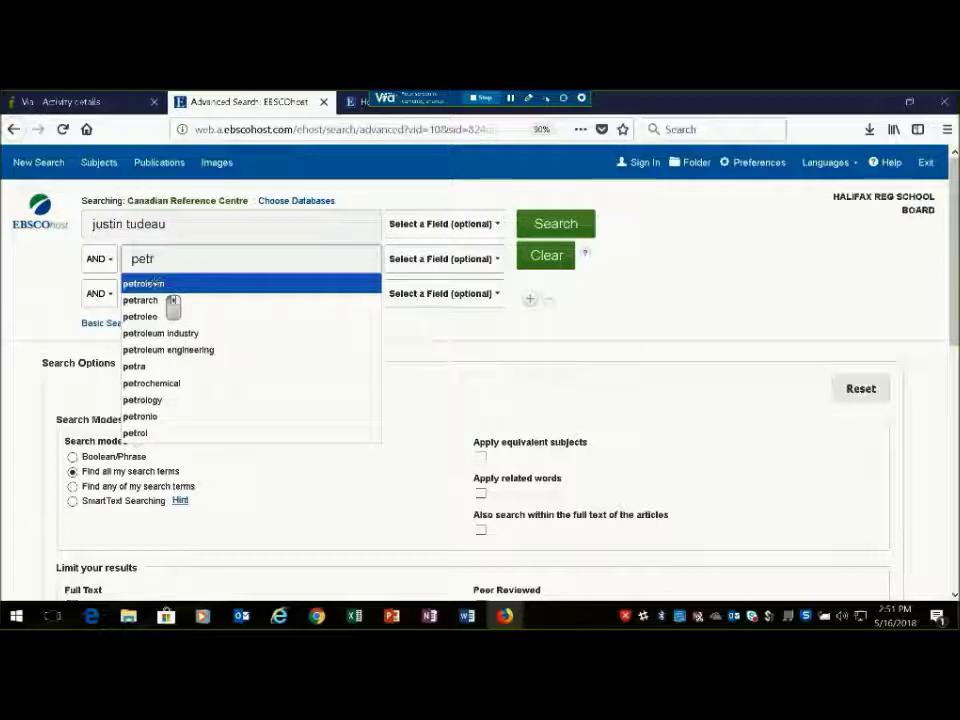
{"action": "left_click", "coordinate": [155, 284]}
{"action": "left_click", "coordinate": [155, 285]}
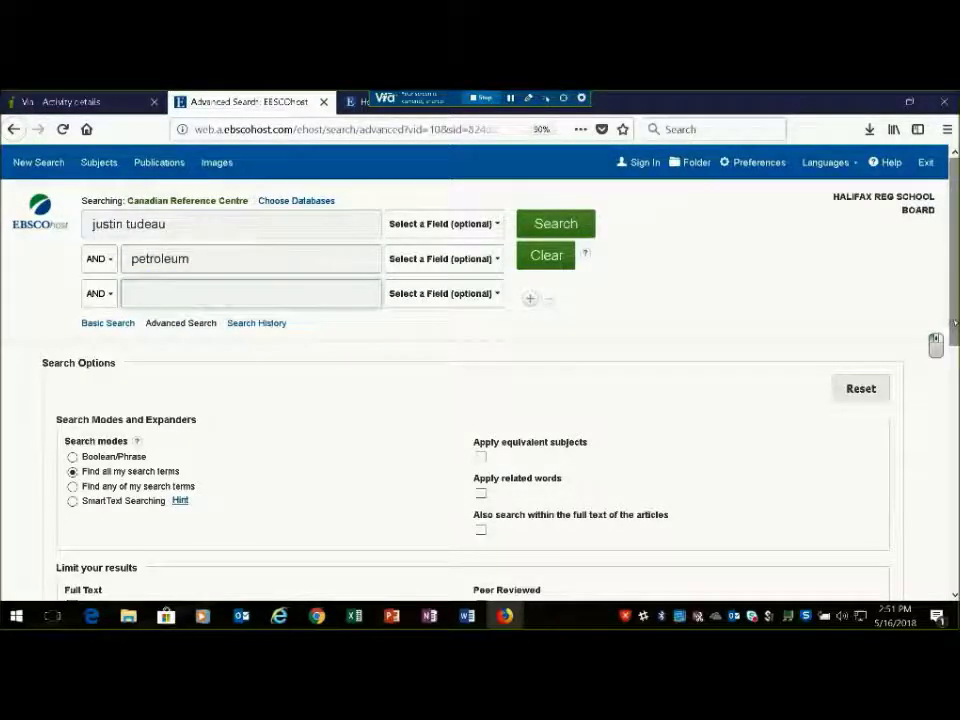
Search with the Sources Published in Canada and PDF Full Text limiters on
{"action": "scroll", "coordinate": [940, 350], "scroll_direction": "down", "scroll_amount": 2}
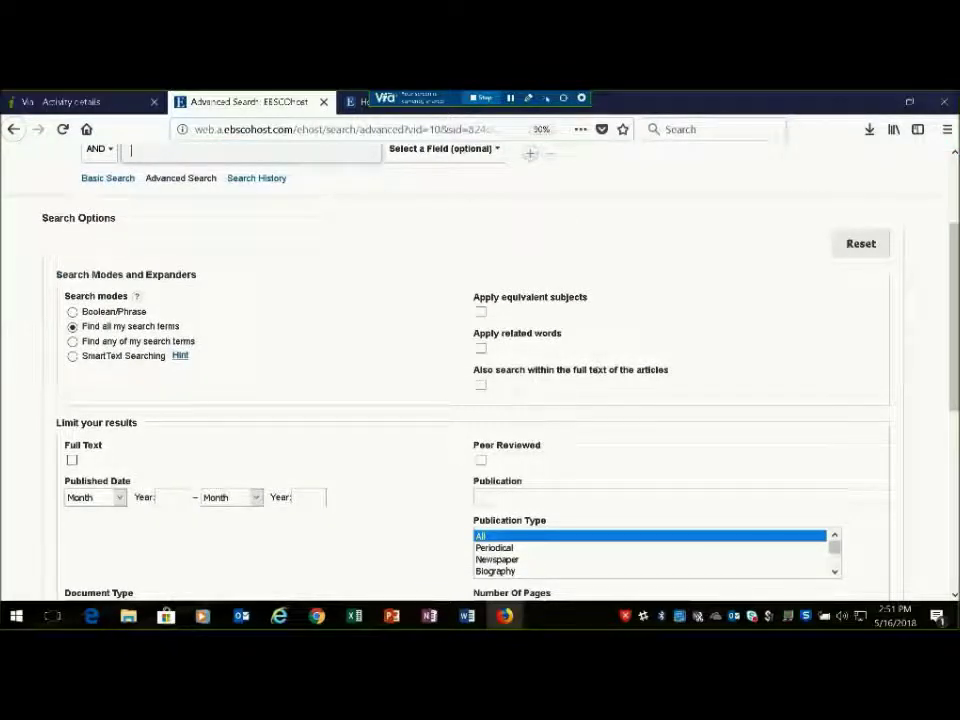
{"action": "scroll", "coordinate": [940, 380], "scroll_direction": "down", "scroll_amount": 2}
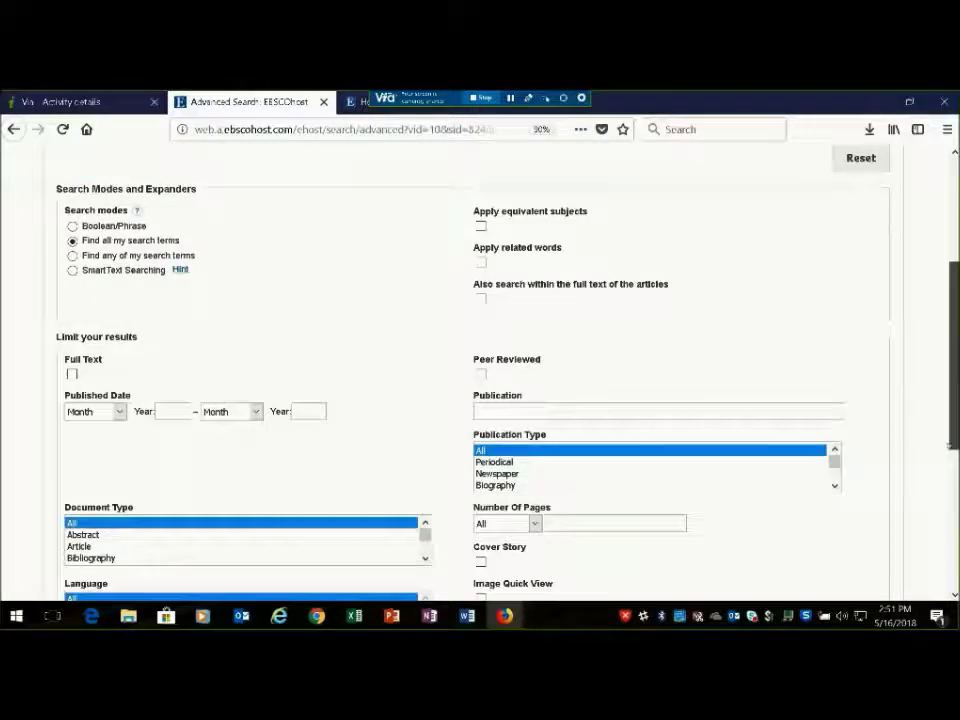
{"action": "scroll", "coordinate": [947, 487], "scroll_direction": "down", "scroll_amount": 4}
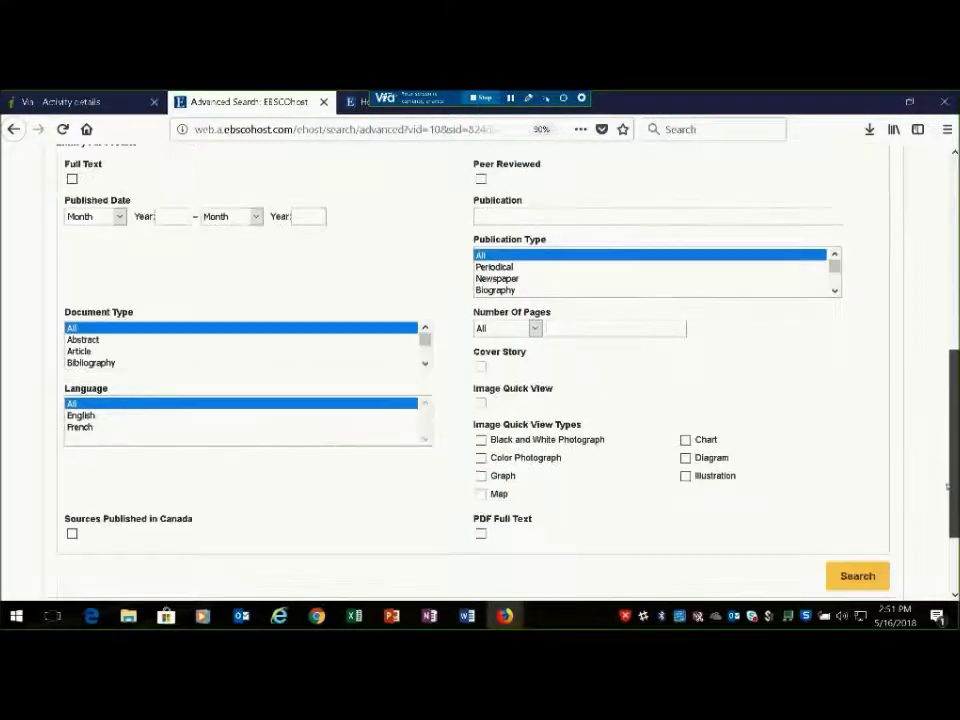
{"action": "scroll", "coordinate": [947, 487], "scroll_direction": "up", "scroll_amount": 8}
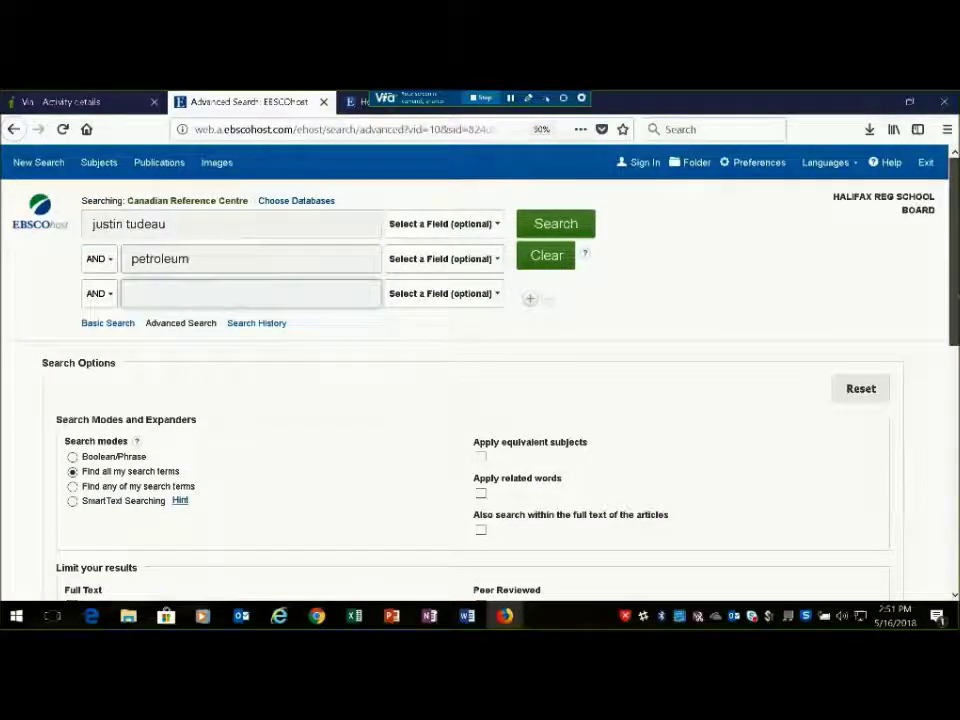
{"action": "scroll", "coordinate": [378, 556], "scroll_direction": "down", "scroll_amount": 5}
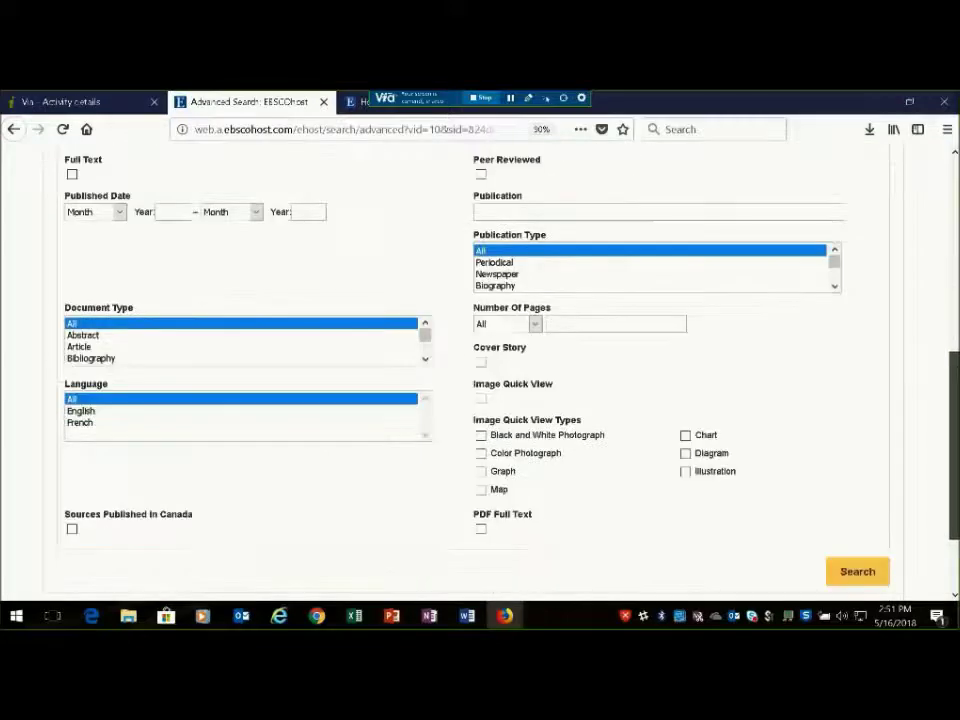
{"action": "left_click", "coordinate": [71, 529]}
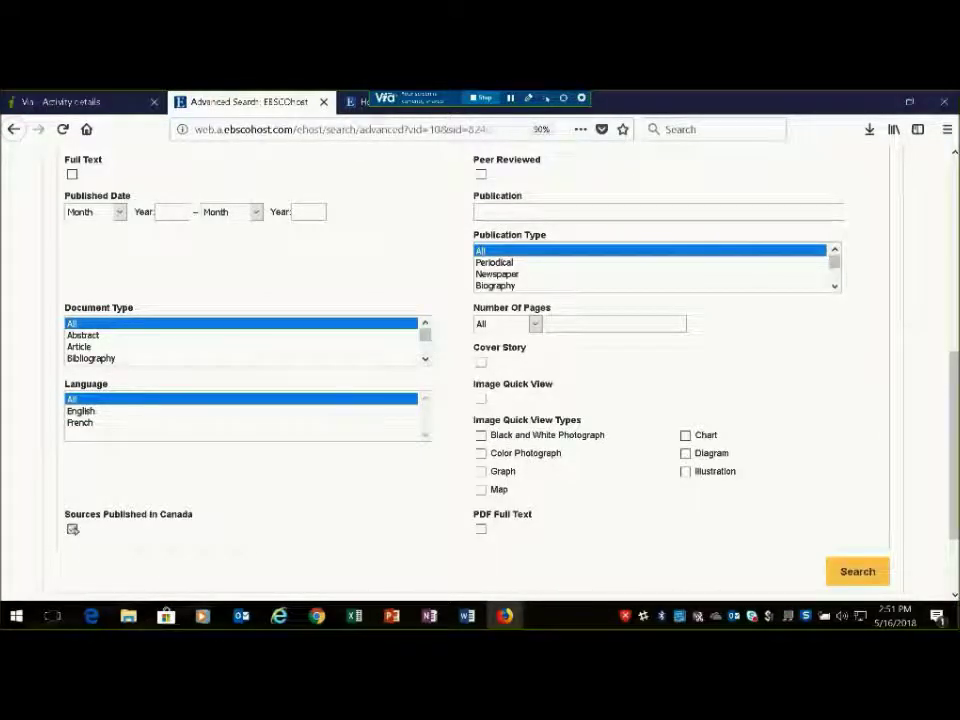
{"action": "left_click", "coordinate": [481, 529]}
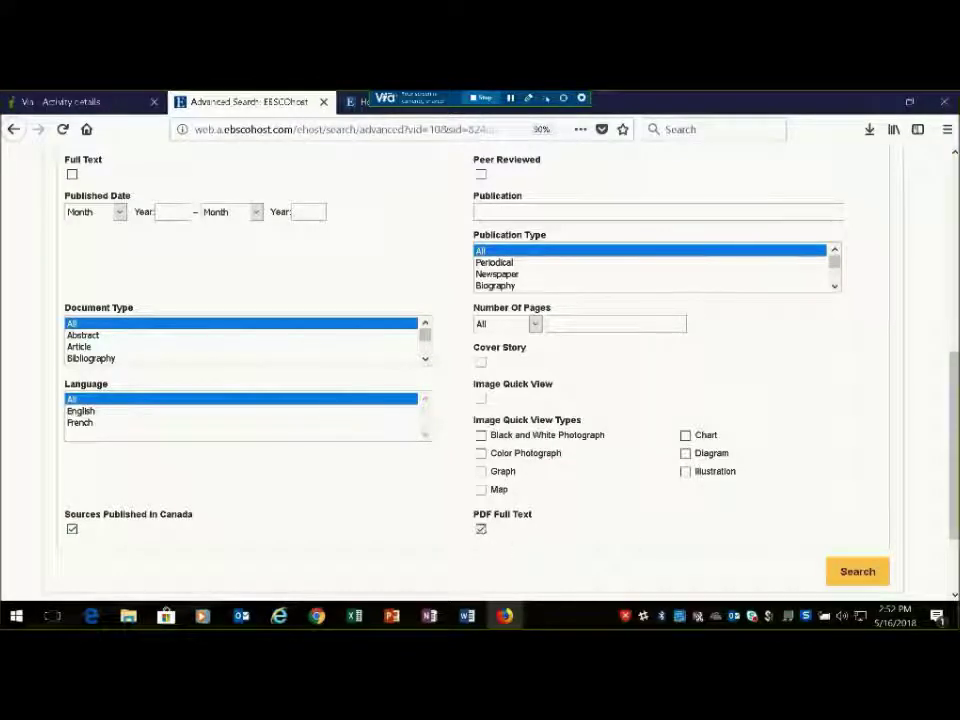
{"action": "scroll", "coordinate": [954, 440], "scroll_direction": "up", "scroll_amount": 5}
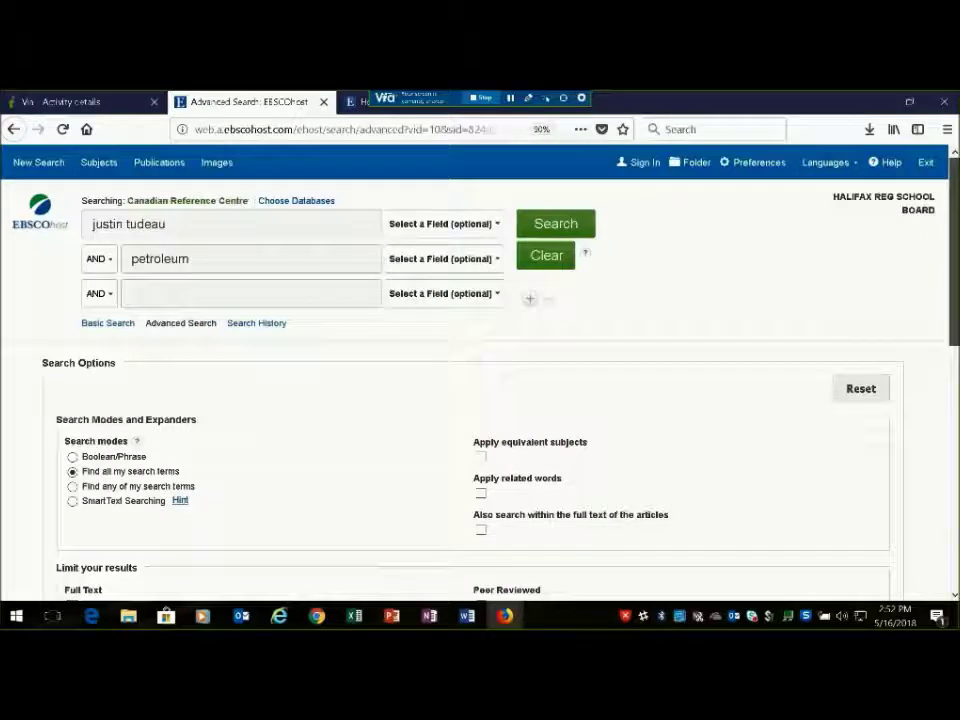
{"action": "left_click", "coordinate": [578, 231]}
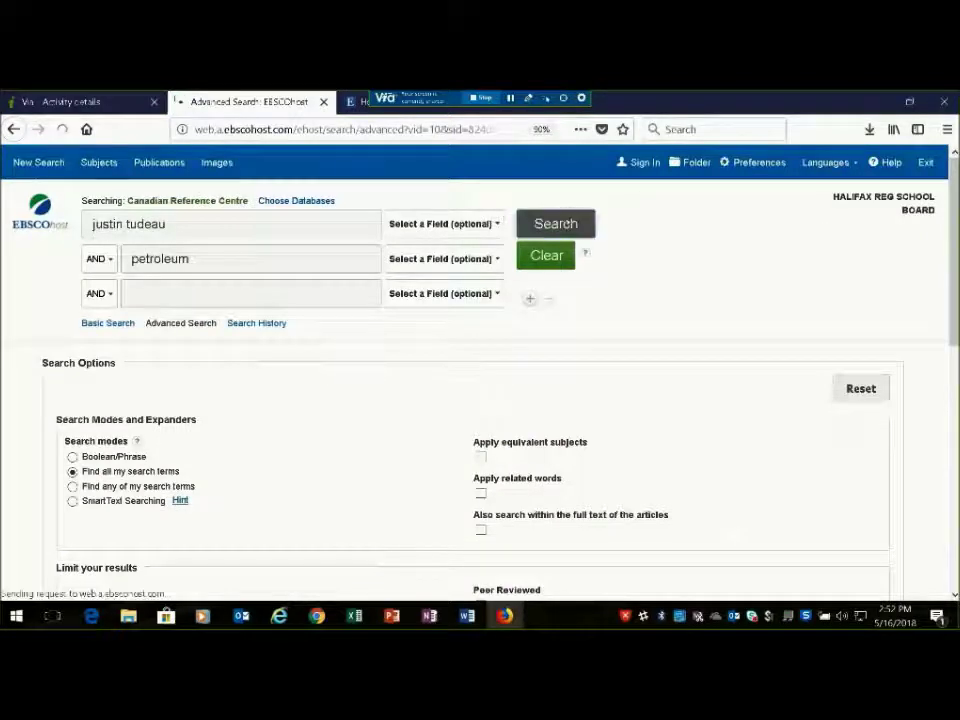
{"action": "left_click", "coordinate": [567, 222]}
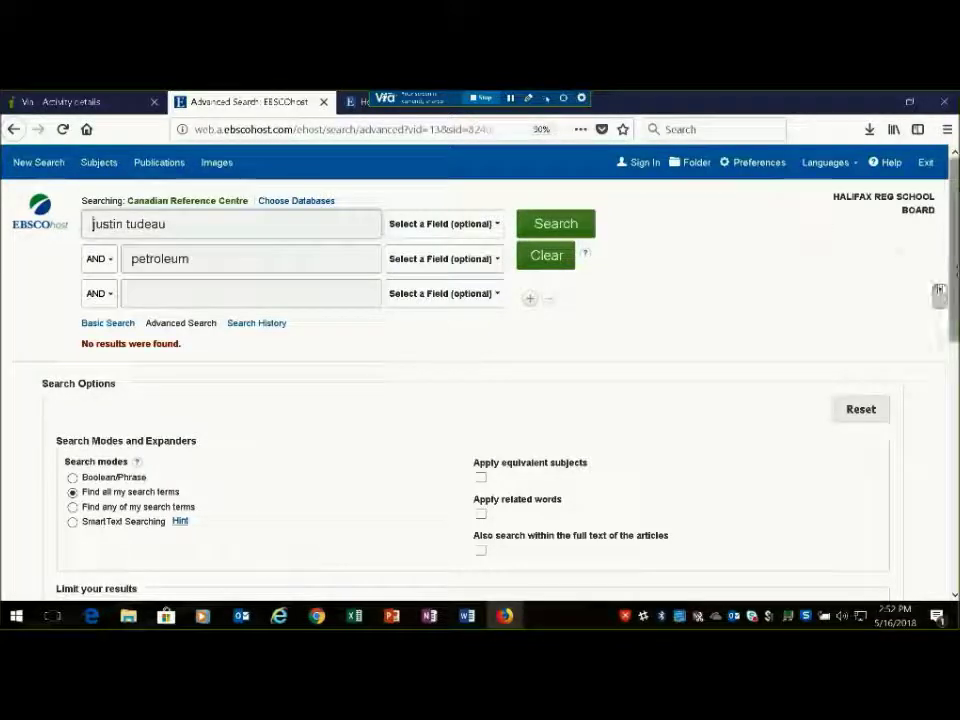
Clear both limiters and rerun the search, which still finds no results
{"action": "scroll", "coordinate": [822, 228], "scroll_direction": "down", "scroll_amount": 5}
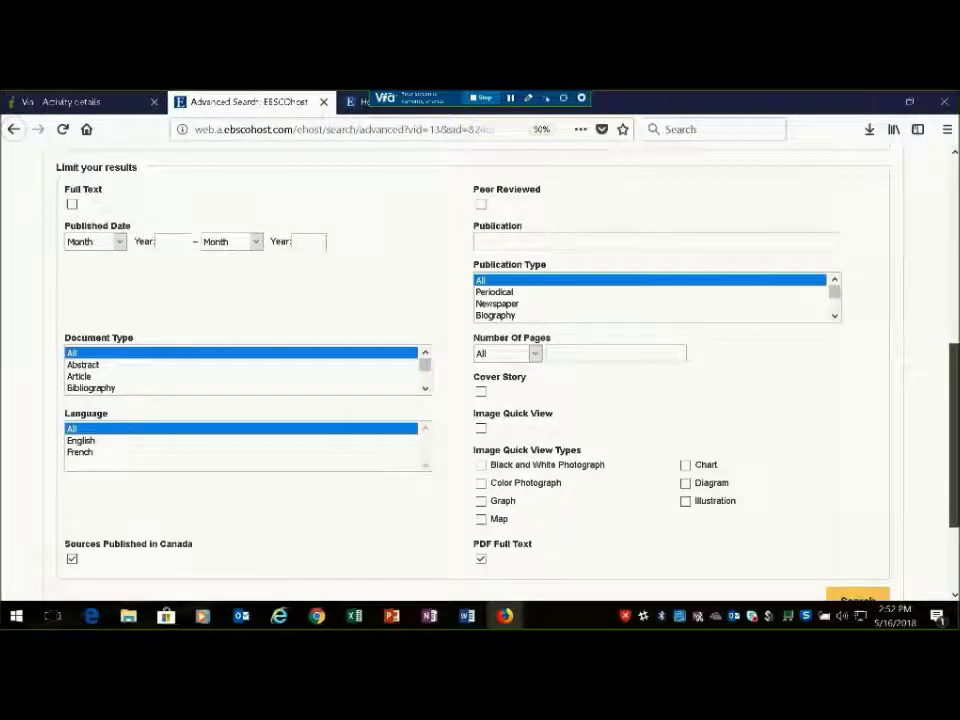
{"action": "scroll", "coordinate": [480, 380], "scroll_direction": "down", "scroll_amount": 1}
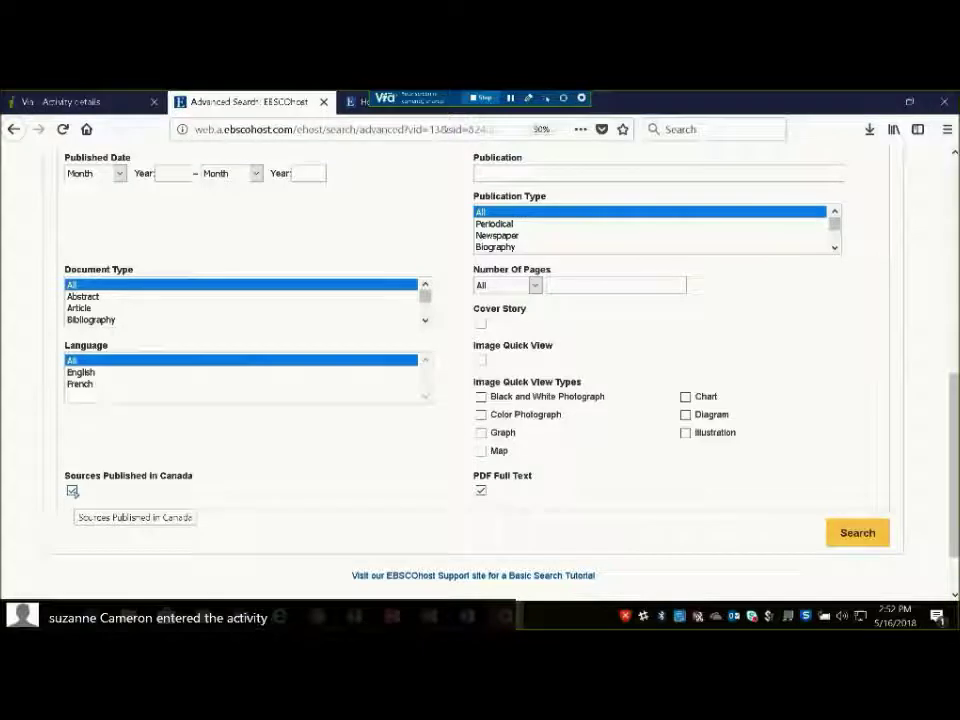
{"action": "left_click", "coordinate": [72, 491]}
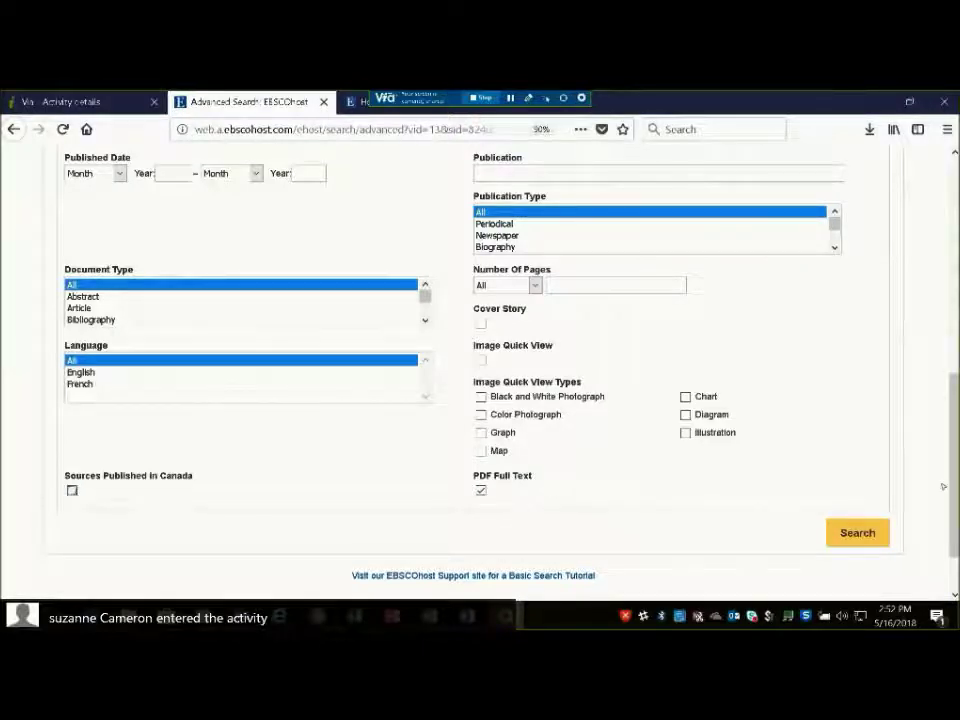
{"action": "left_click", "coordinate": [480, 491]}
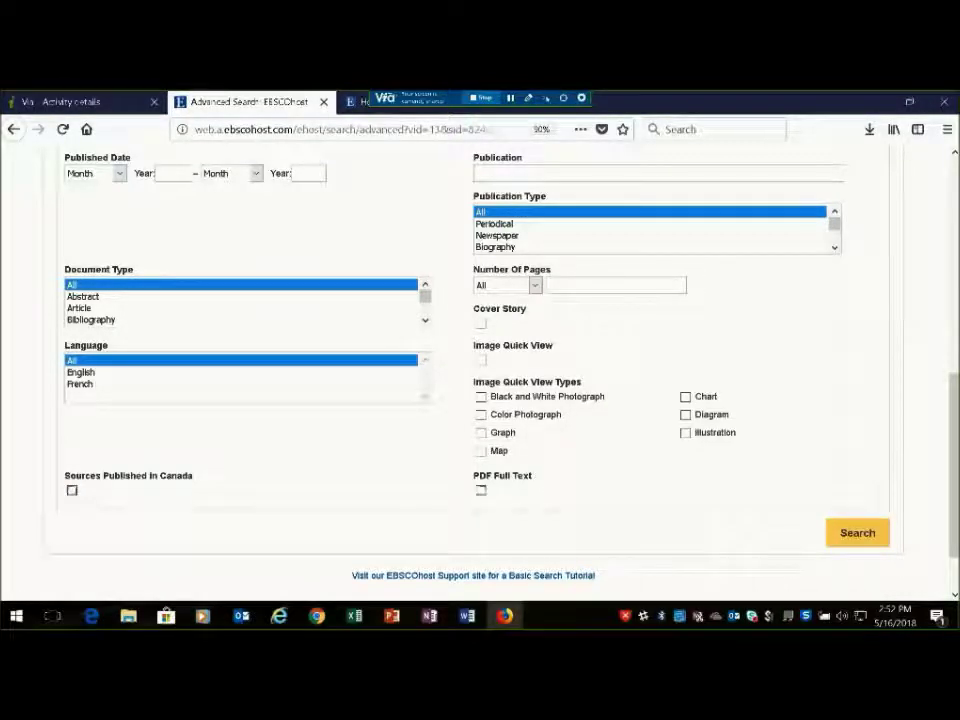
{"action": "scroll", "coordinate": [584, 252], "scroll_direction": "up", "scroll_amount": 10}
{"action": "left_click", "coordinate": [580, 236]}
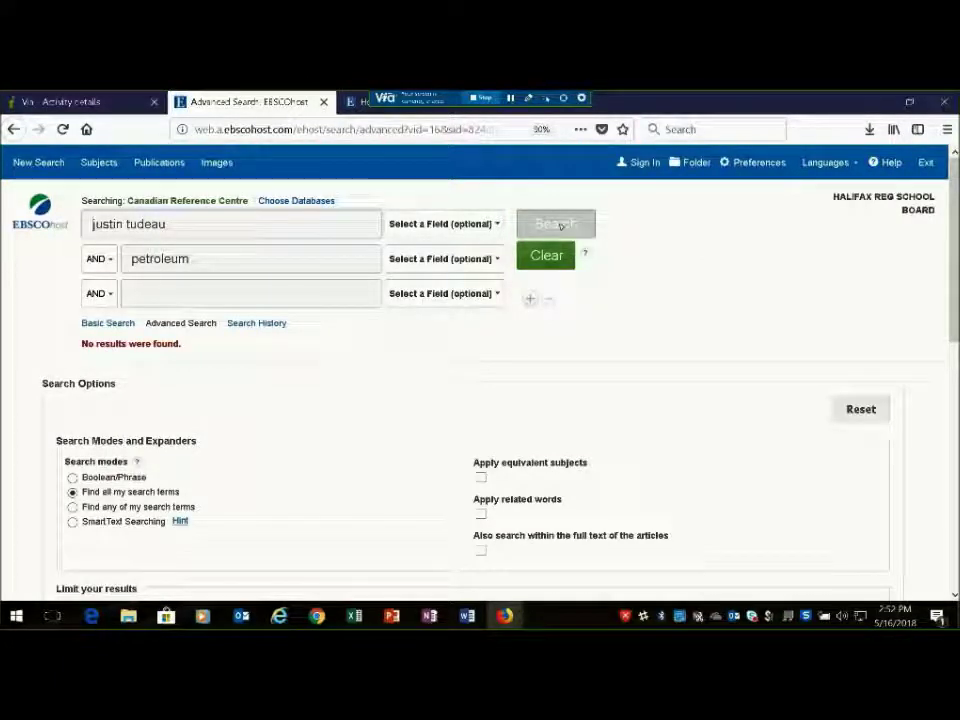
Start a new advanced search for 'justin trudeau' AND 'petroleum', returning 39 results
{"action": "left_click", "coordinate": [40, 224]}
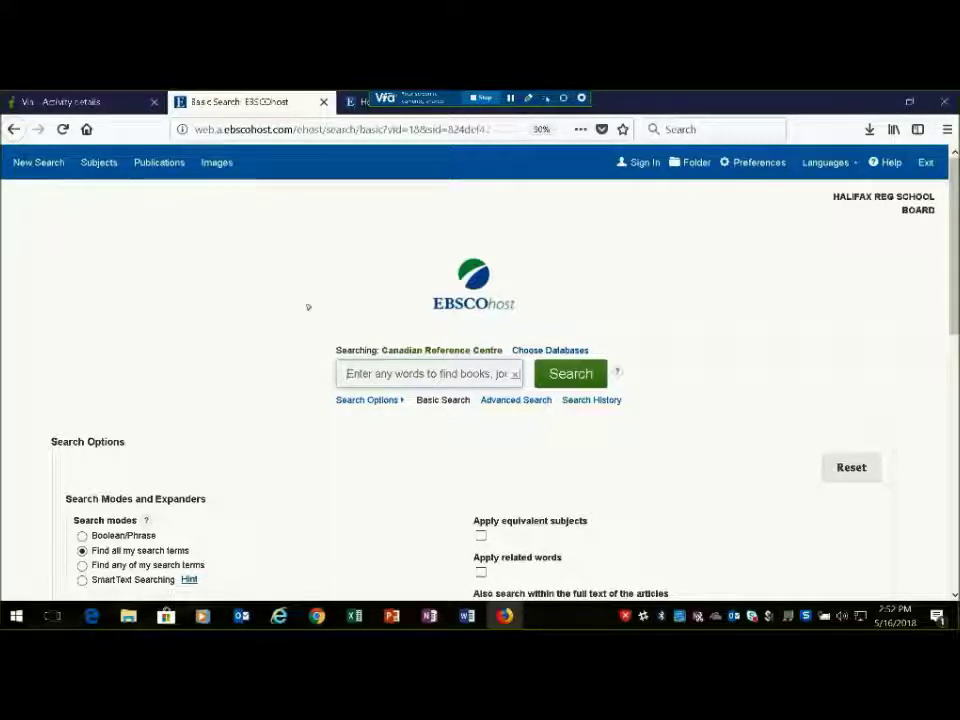
{"action": "left_click", "coordinate": [503, 398]}
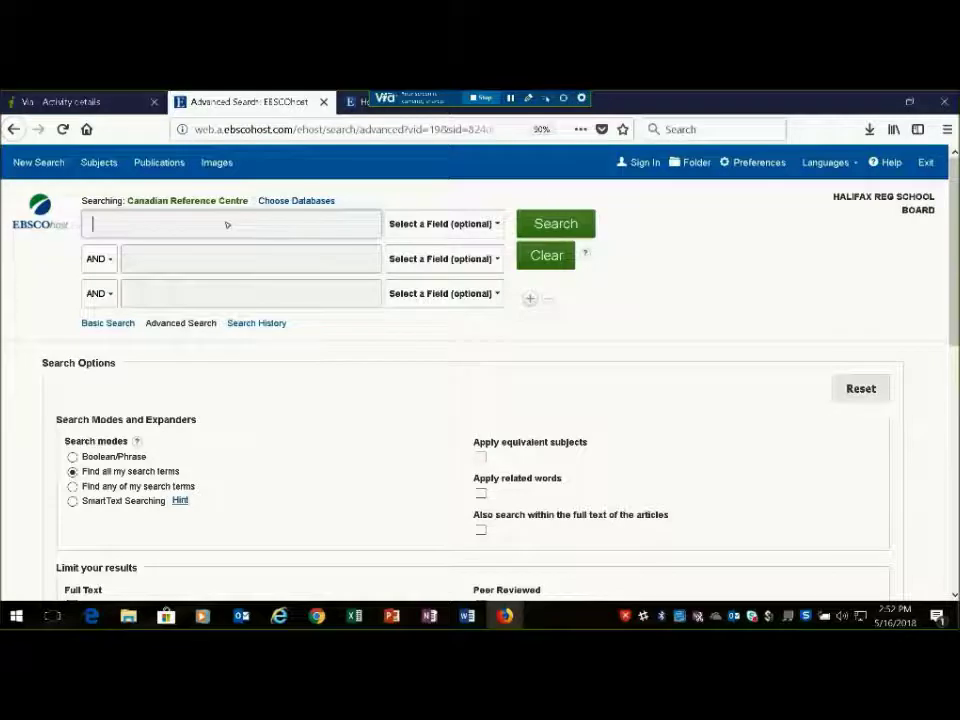
{"action": "type", "text": "jus"}
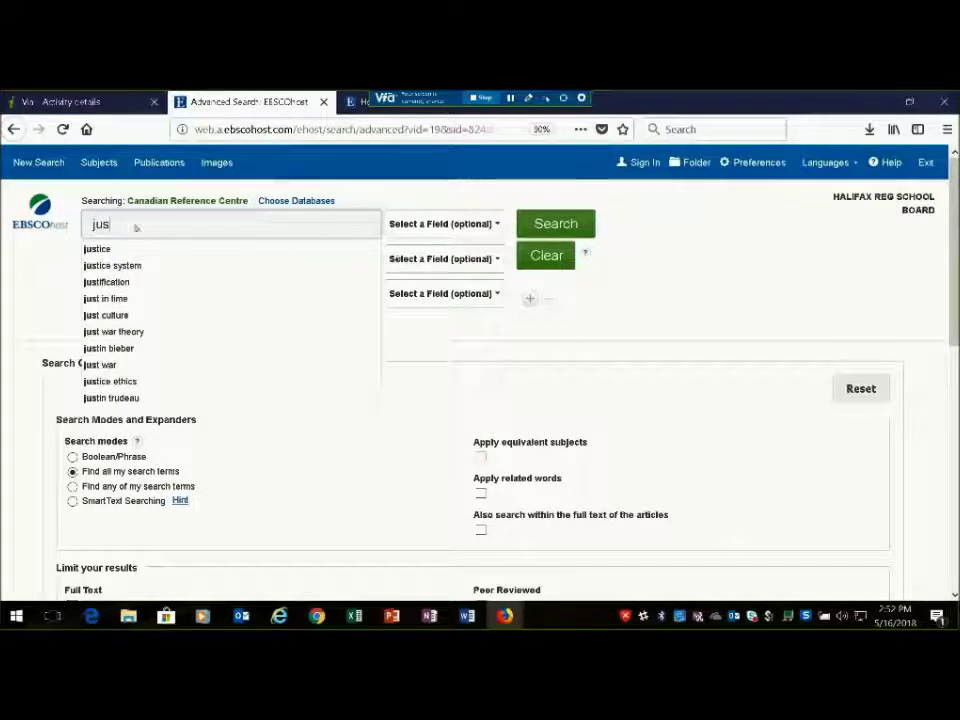
{"action": "type", "text": "tin"}
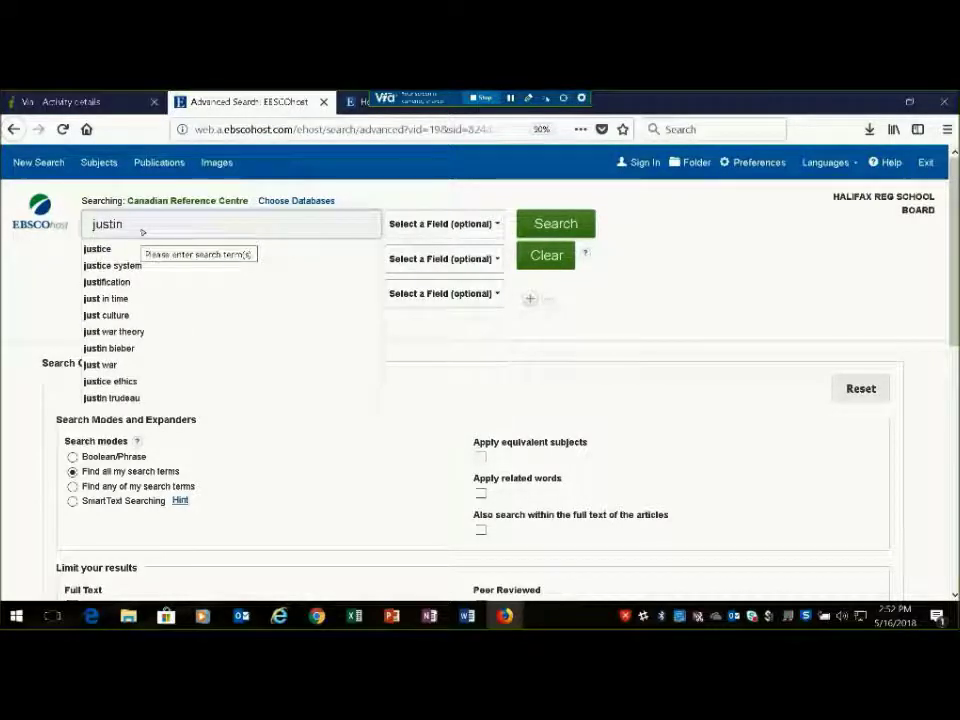
{"action": "type", "text": " trudeau"}
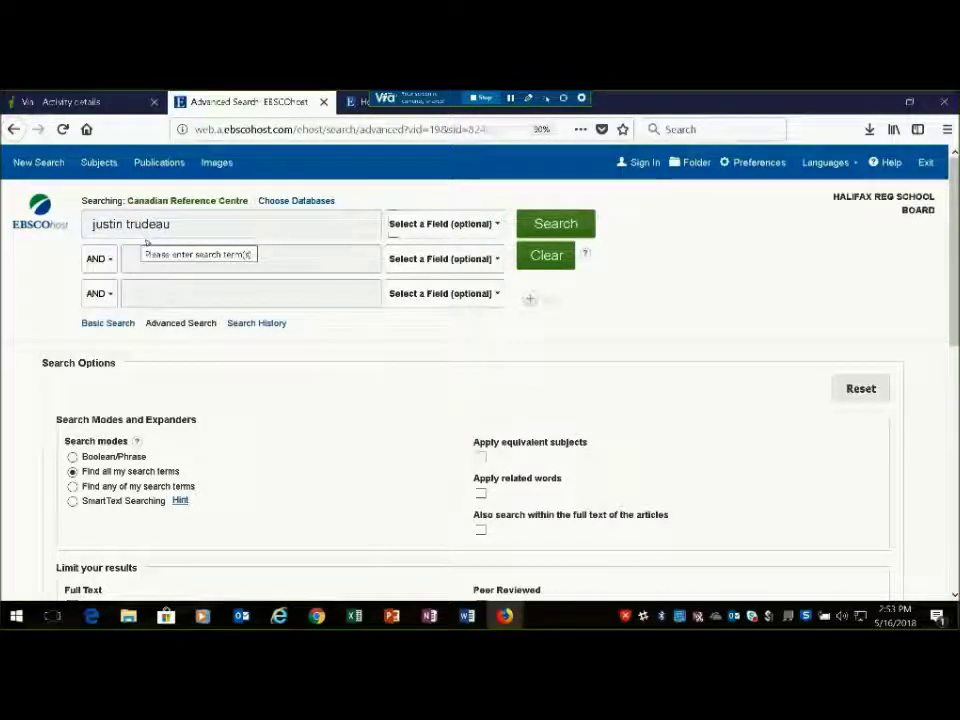
{"action": "left_click", "coordinate": [184, 267]}
{"action": "type", "text": "petroleum"}
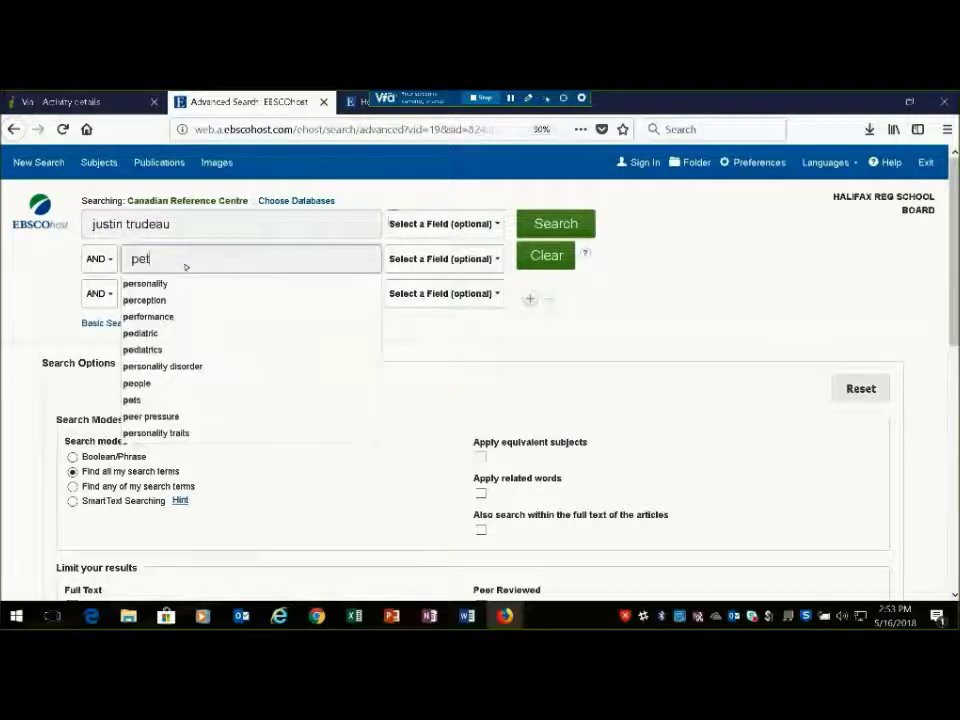
{"action": "left_click", "coordinate": [197, 283]}
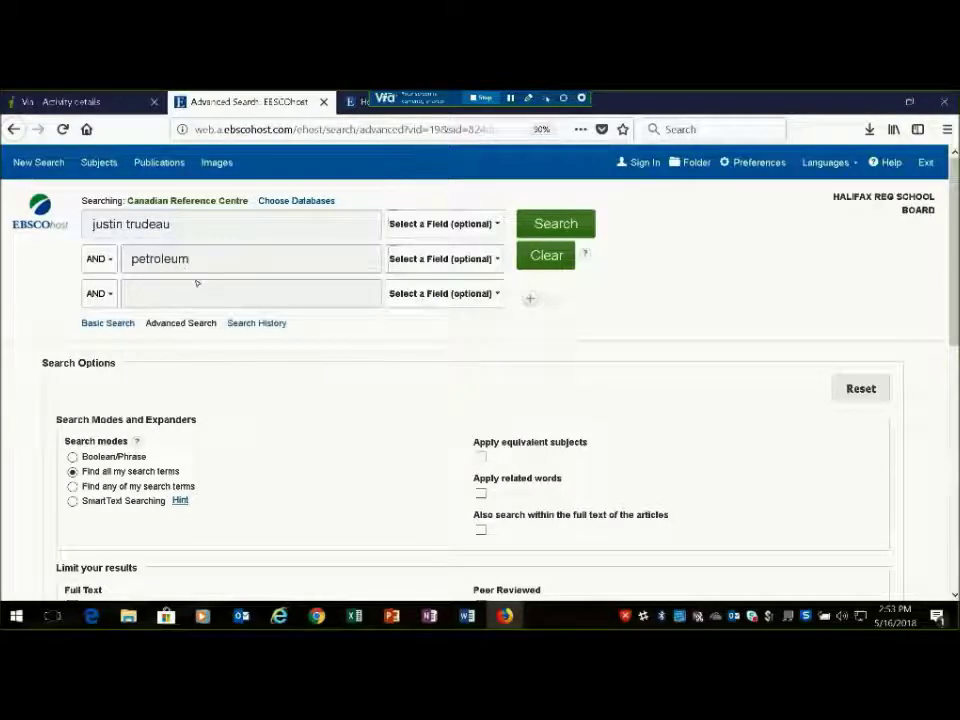
{"action": "scroll", "coordinate": [955, 255], "scroll_direction": "down", "scroll_amount": 1}
{"action": "left_click", "coordinate": [570, 188]}
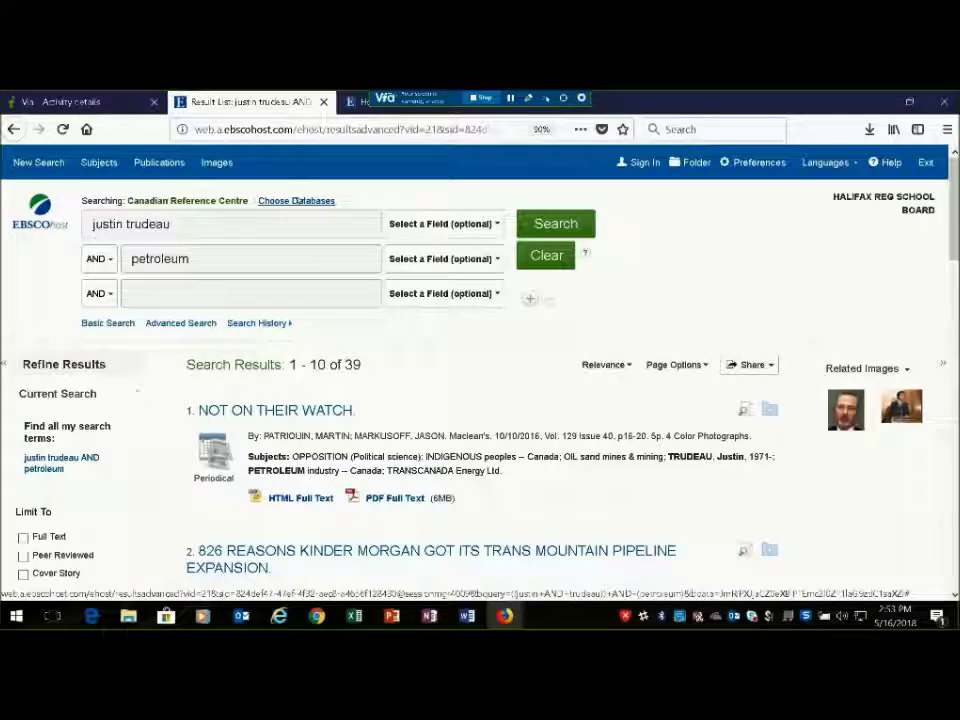
Switch databases to the Explora Canada service via Choose Databases
{"action": "left_click", "coordinate": [296, 201]}
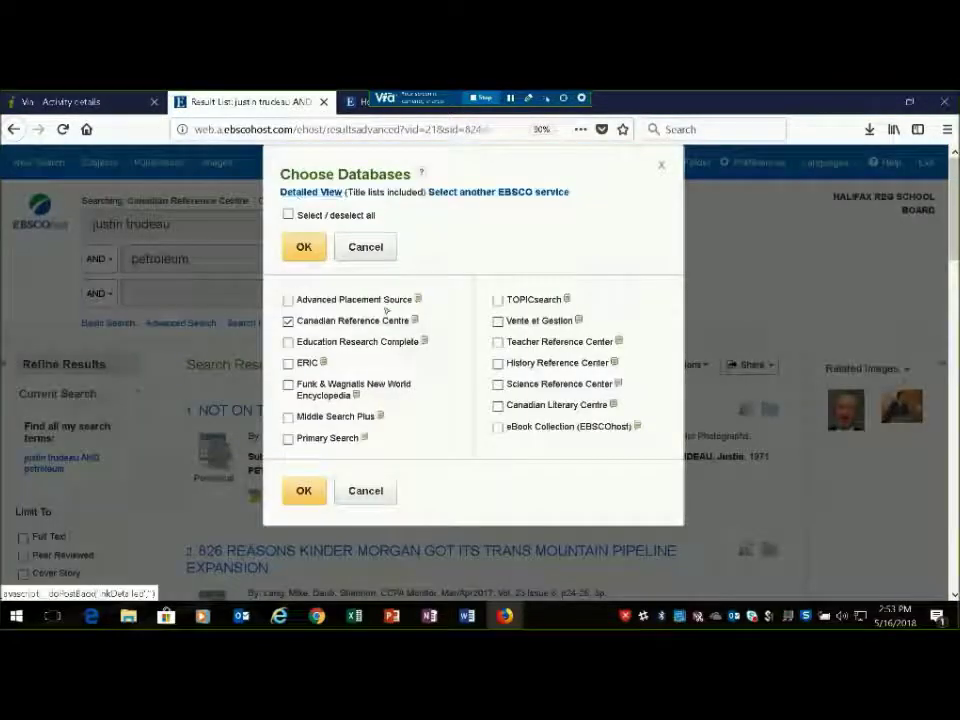
{"action": "left_click", "coordinate": [462, 193]}
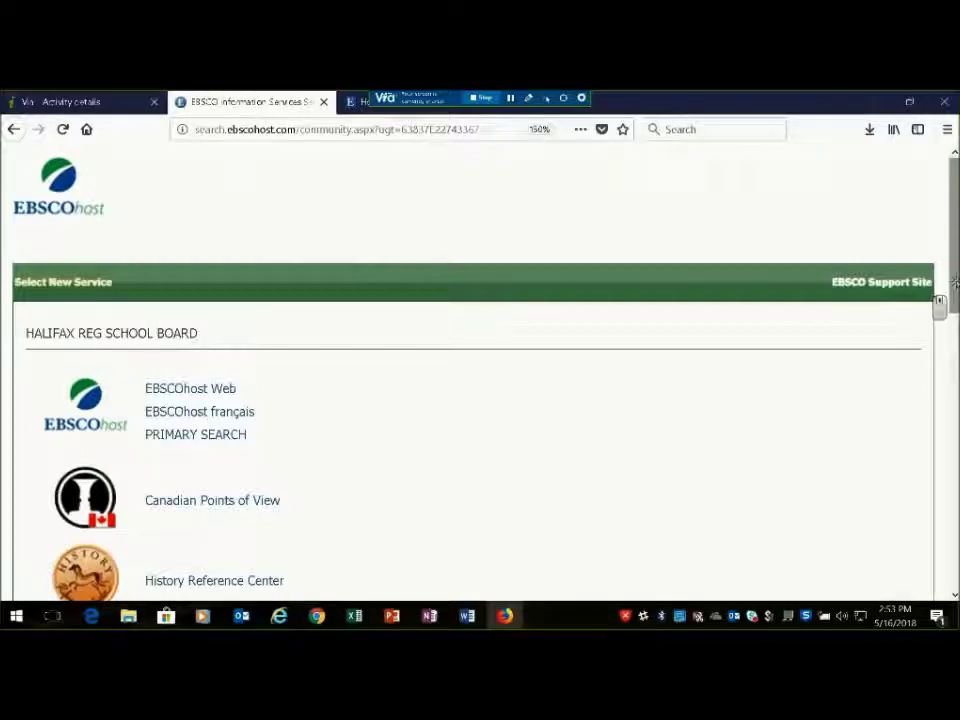
{"action": "left_click_drag", "start_coordinate": [956, 283], "coordinate": [956, 412]}
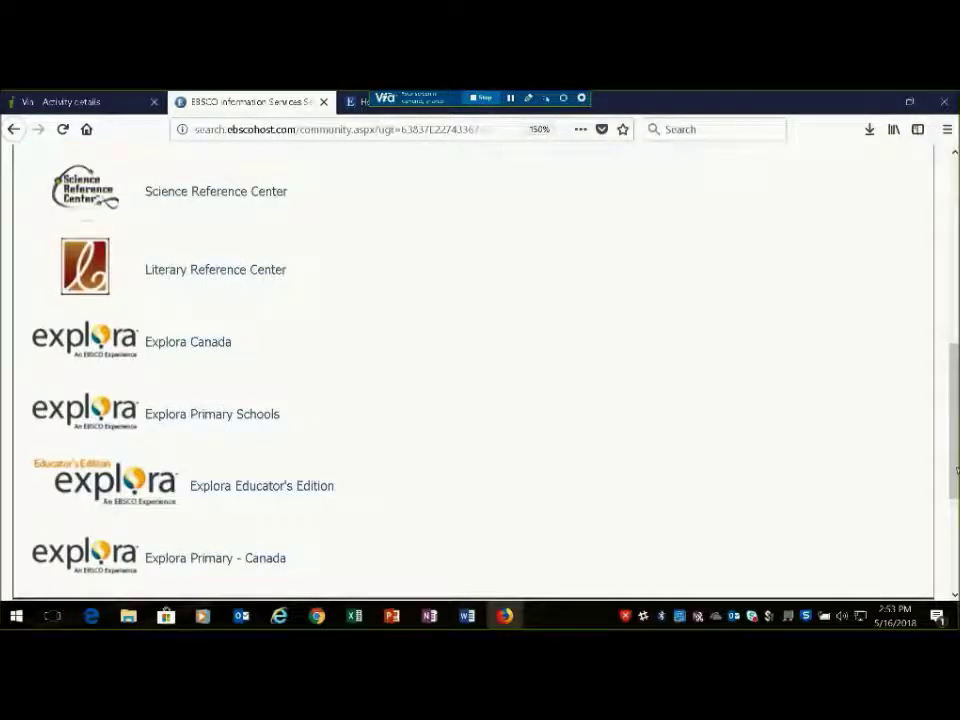
{"action": "left_click", "coordinate": [220, 349]}
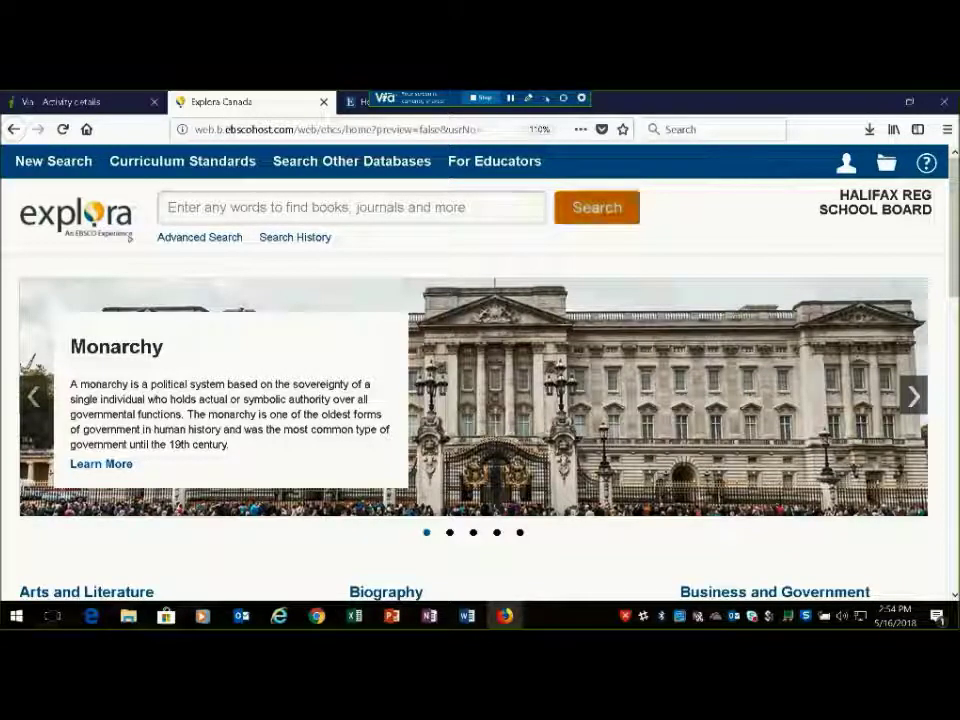
Advance the featured-topic carousel three slides to Virtual Reality and scroll to the topic categories
{"action": "left_click", "coordinate": [172, 237]}
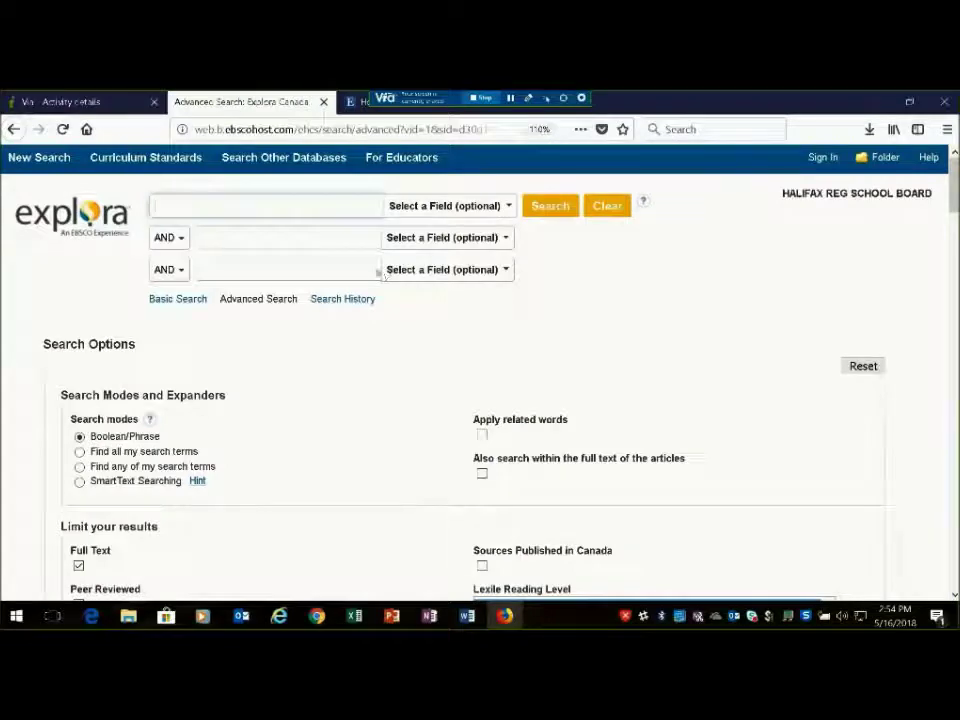
{"action": "left_click", "coordinate": [90, 228]}
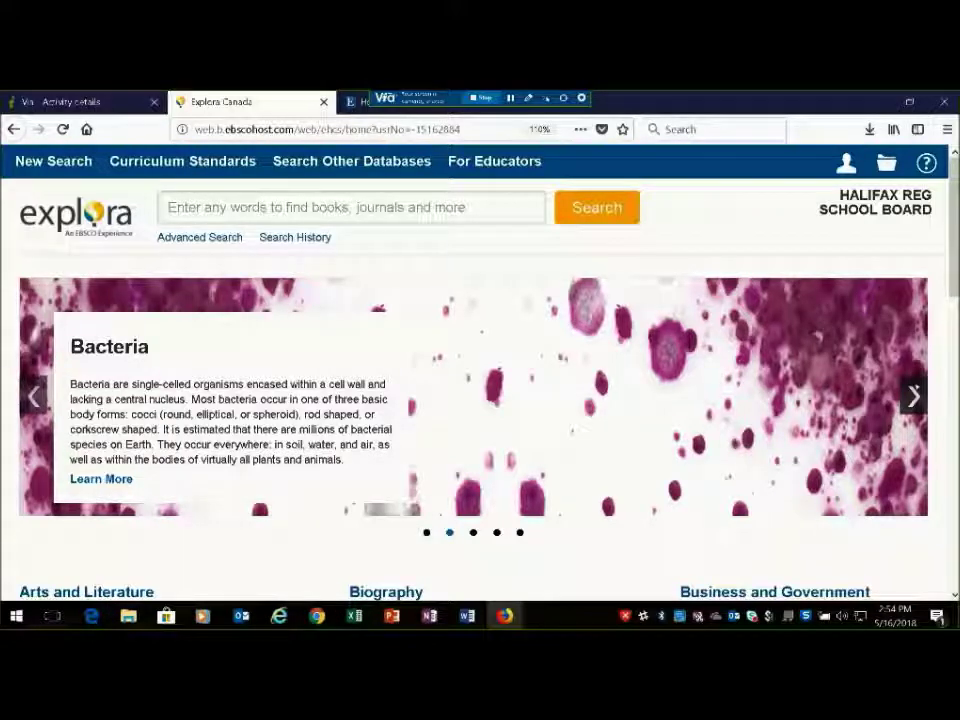
{"action": "left_click", "coordinate": [914, 396]}
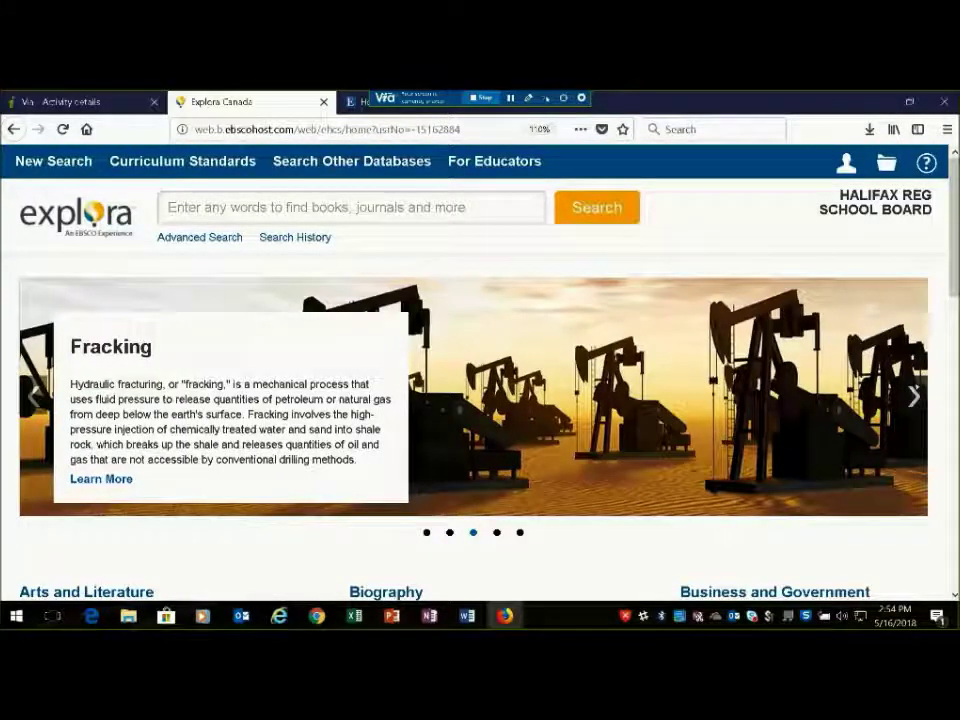
{"action": "left_click", "coordinate": [914, 396]}
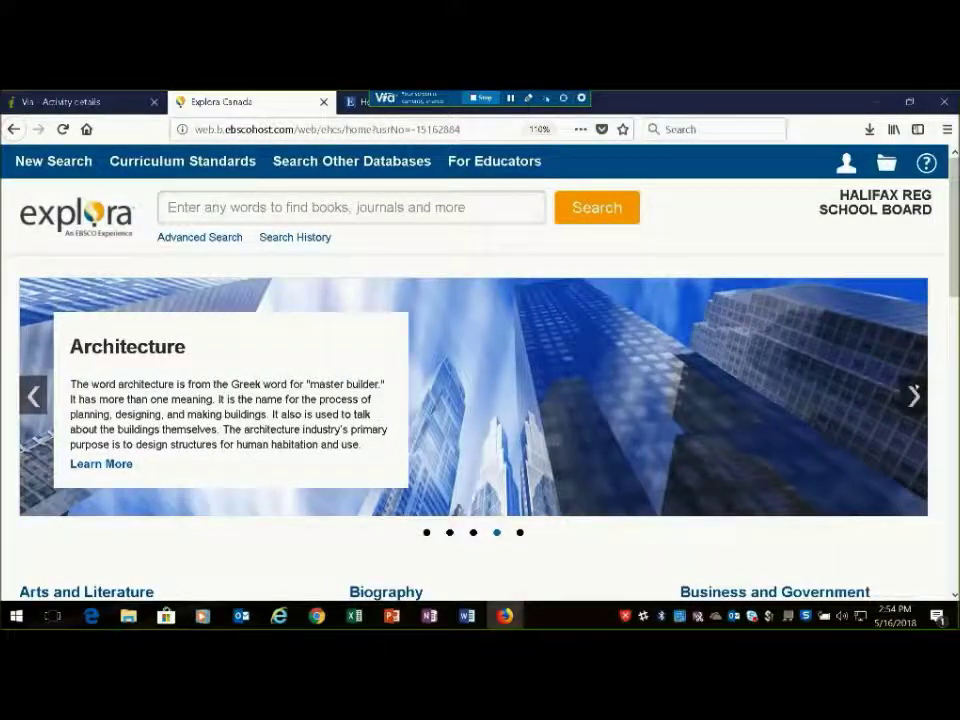
{"action": "left_click", "coordinate": [914, 396]}
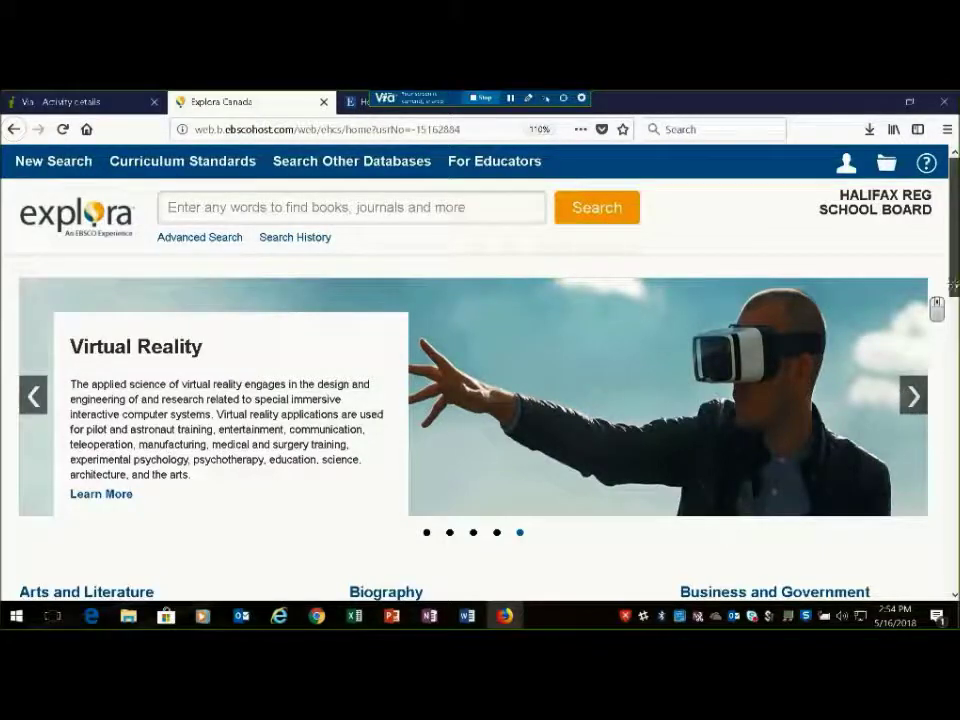
{"action": "scroll", "coordinate": [936, 300], "scroll_direction": "down", "scroll_amount": 5}
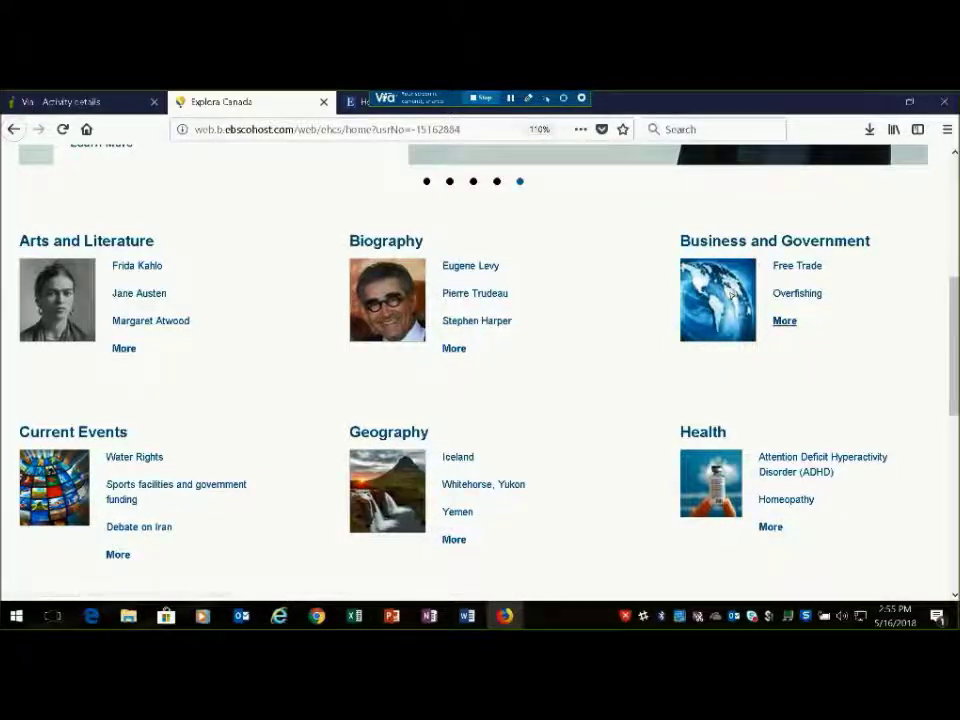
Open the full Business and Government topic list and pick Economic growth, showing 92,261 results
{"action": "left_click", "coordinate": [781, 323]}
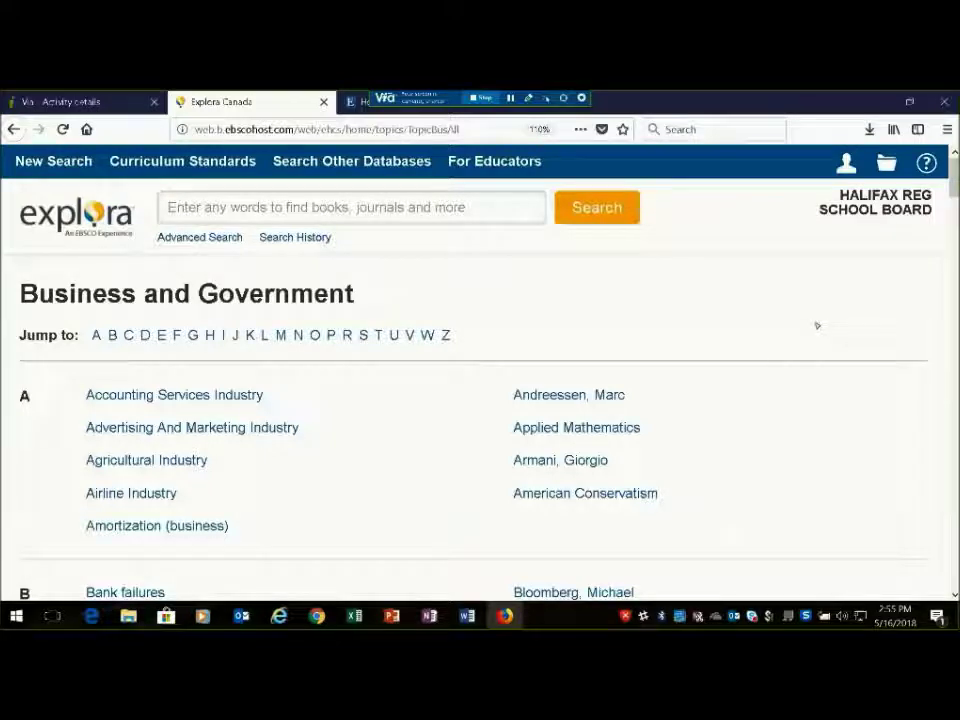
{"action": "scroll", "coordinate": [934, 212], "scroll_direction": "down", "scroll_amount": 5}
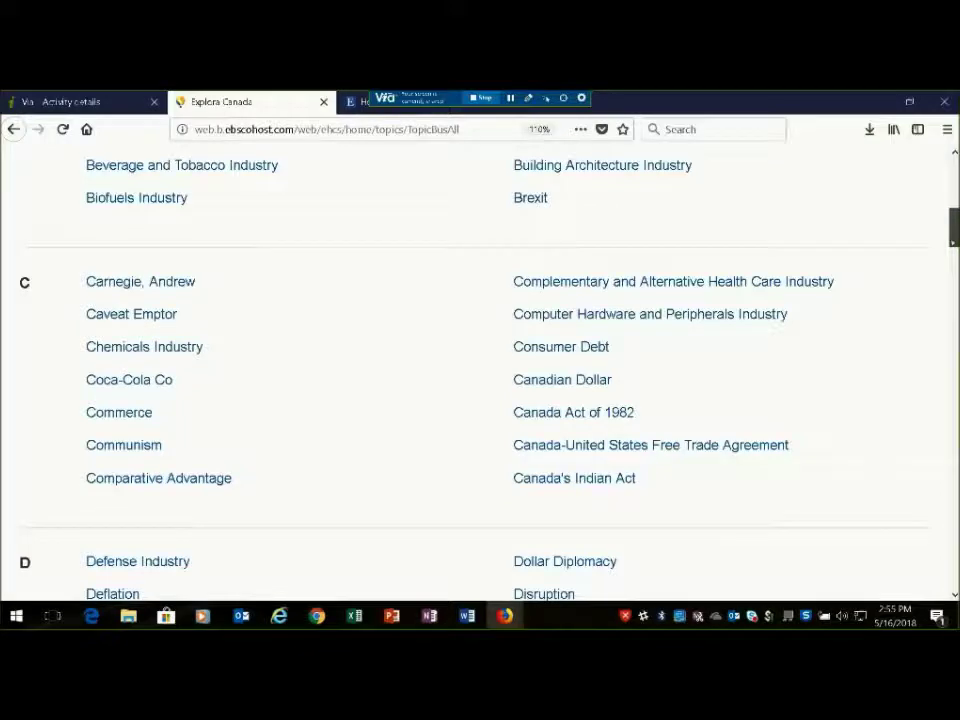
{"action": "scroll", "coordinate": [480, 370], "scroll_direction": "down", "scroll_amount": 4}
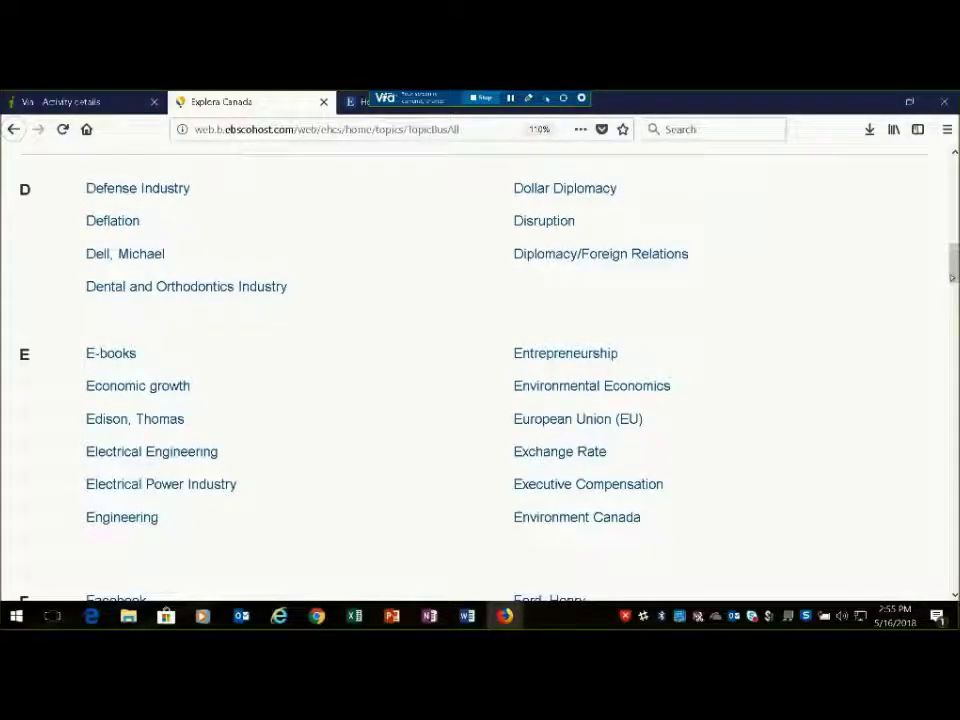
{"action": "left_click", "coordinate": [160, 387]}
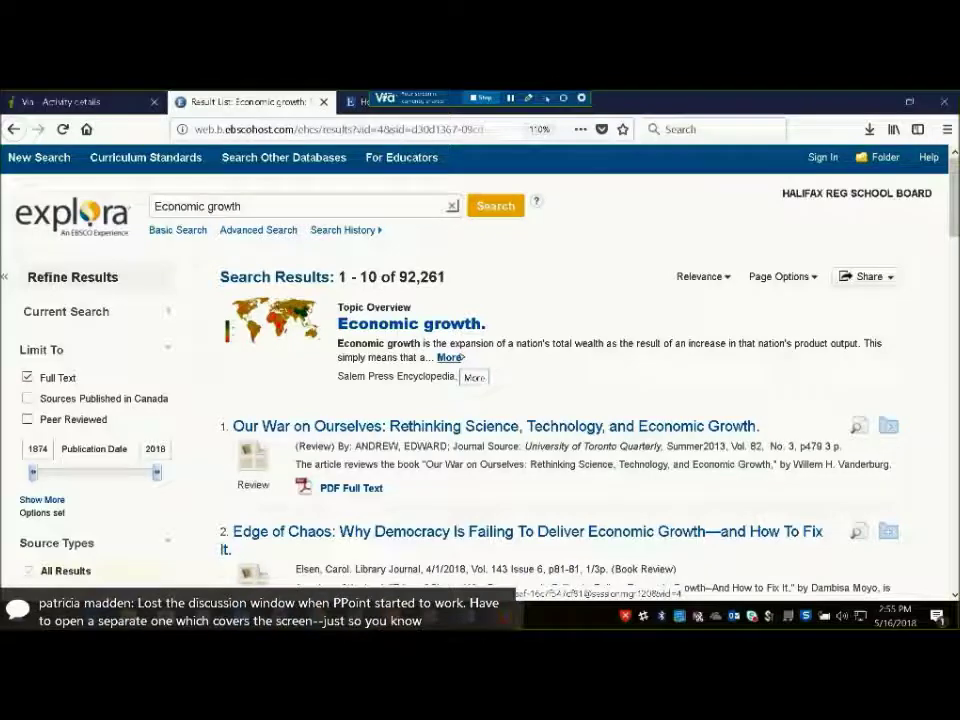
{"action": "left_click", "coordinate": [451, 357]}
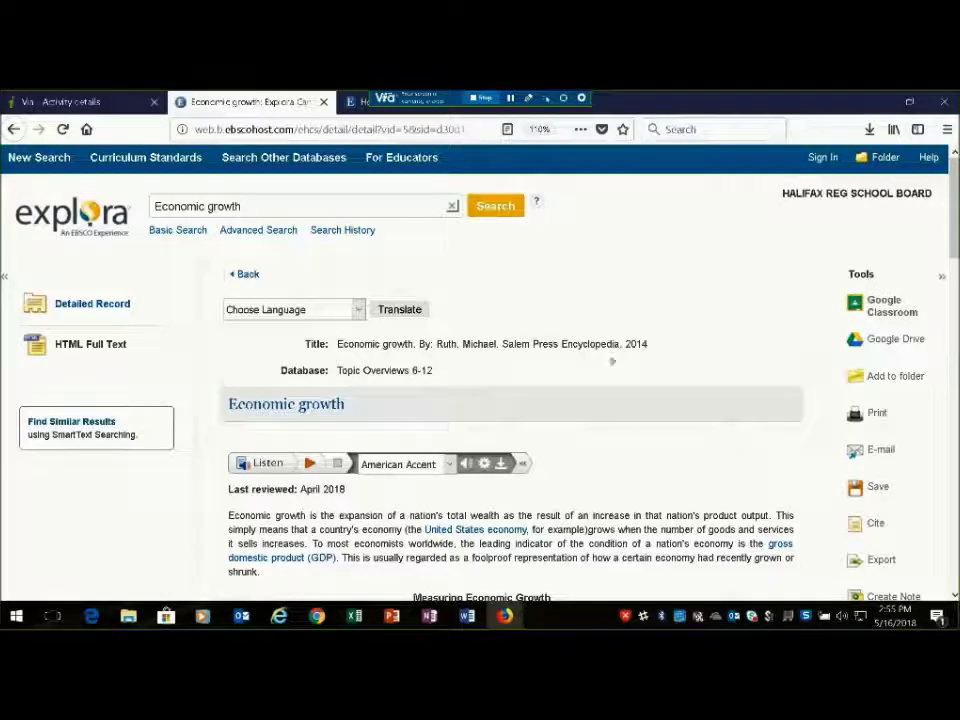
{"action": "left_click_drag", "start_coordinate": [956, 247], "coordinate": [956, 423]}
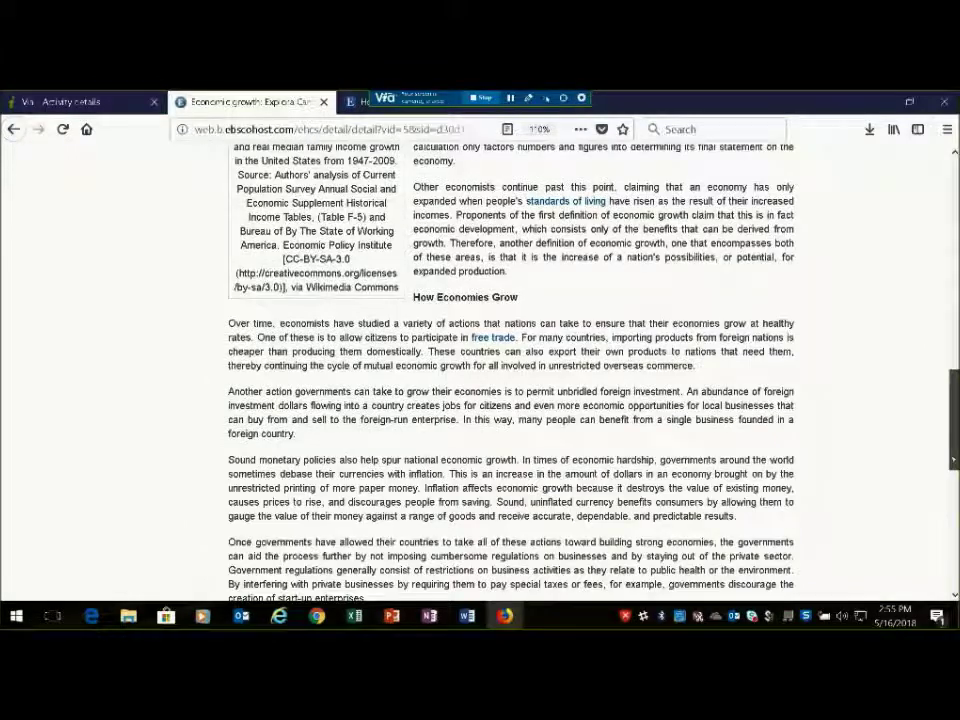
{"action": "left_click_drag", "start_coordinate": [956, 458], "coordinate": [955, 380]}
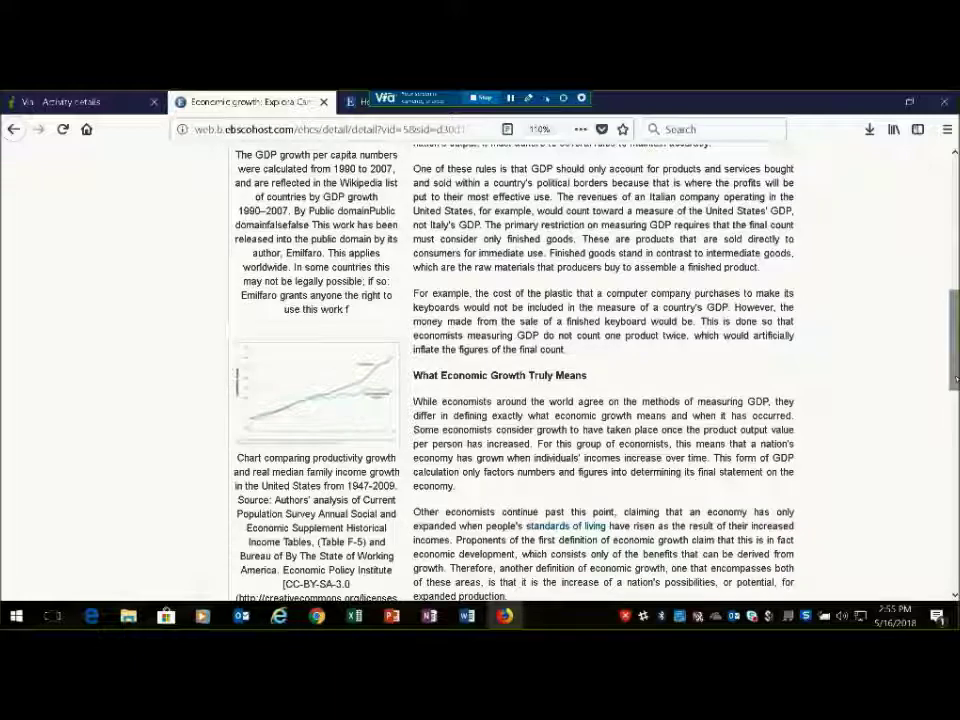
{"action": "left_click_drag", "start_coordinate": [955, 380], "coordinate": [956, 287]}
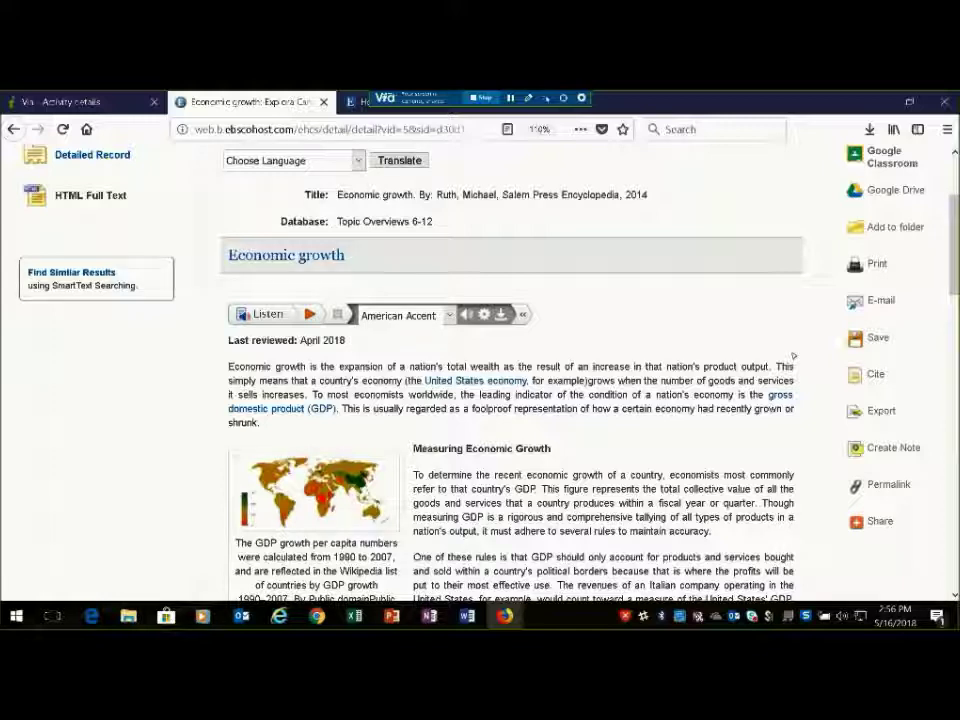
{"action": "middle_click", "coordinate": [940, 310]}
{"action": "scroll", "coordinate": [648, 232], "scroll_direction": "up", "scroll_amount": 3}
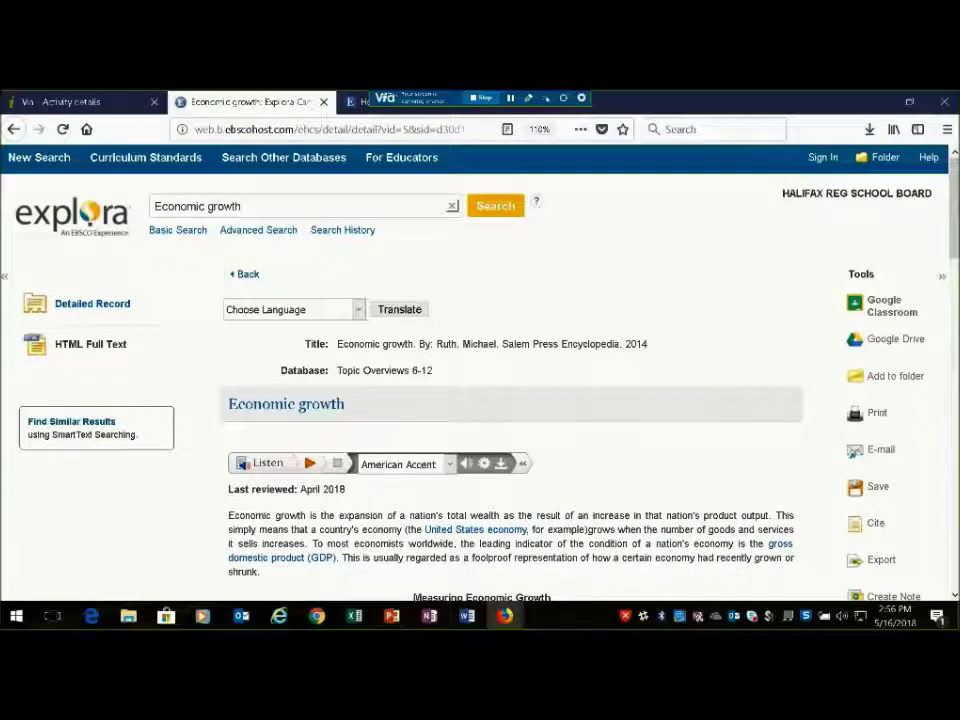
{"action": "left_click", "coordinate": [247, 274]}
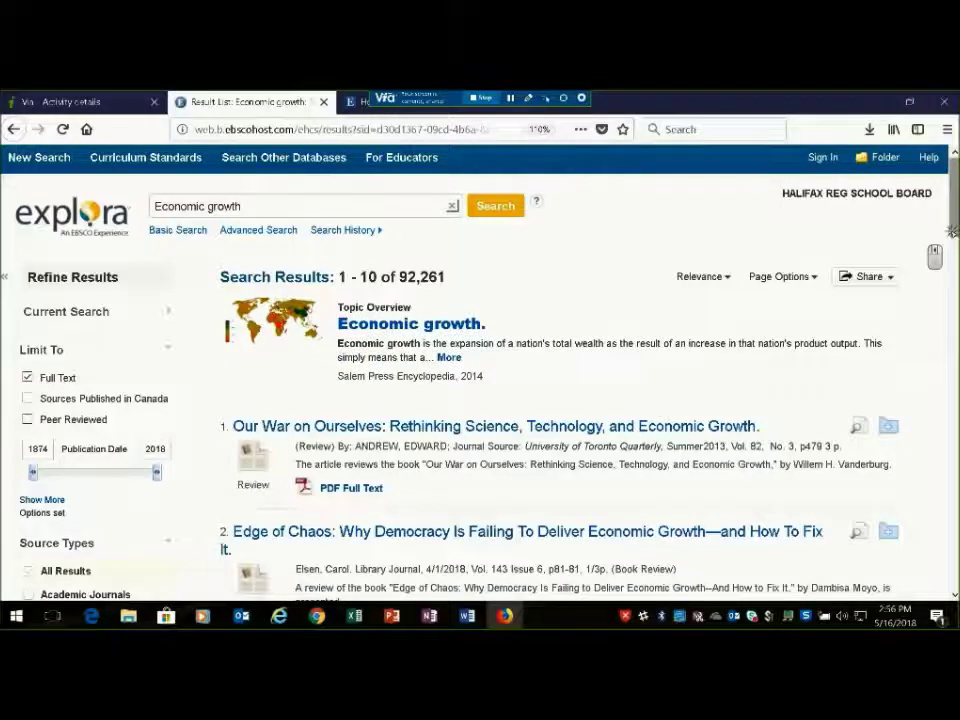
Dismiss the Research Tips panel and add the 'Our War on Ourselves' review to the folder
{"action": "scroll", "coordinate": [953, 231], "scroll_direction": "down", "scroll_amount": 5}
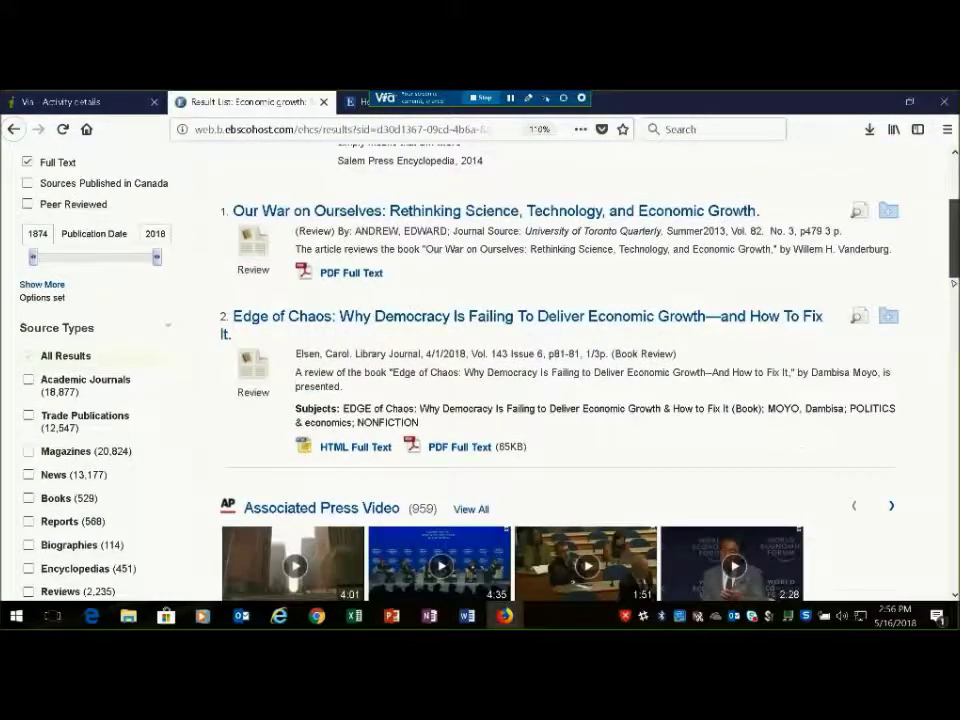
{"action": "scroll", "coordinate": [560, 370], "scroll_direction": "down", "scroll_amount": 1}
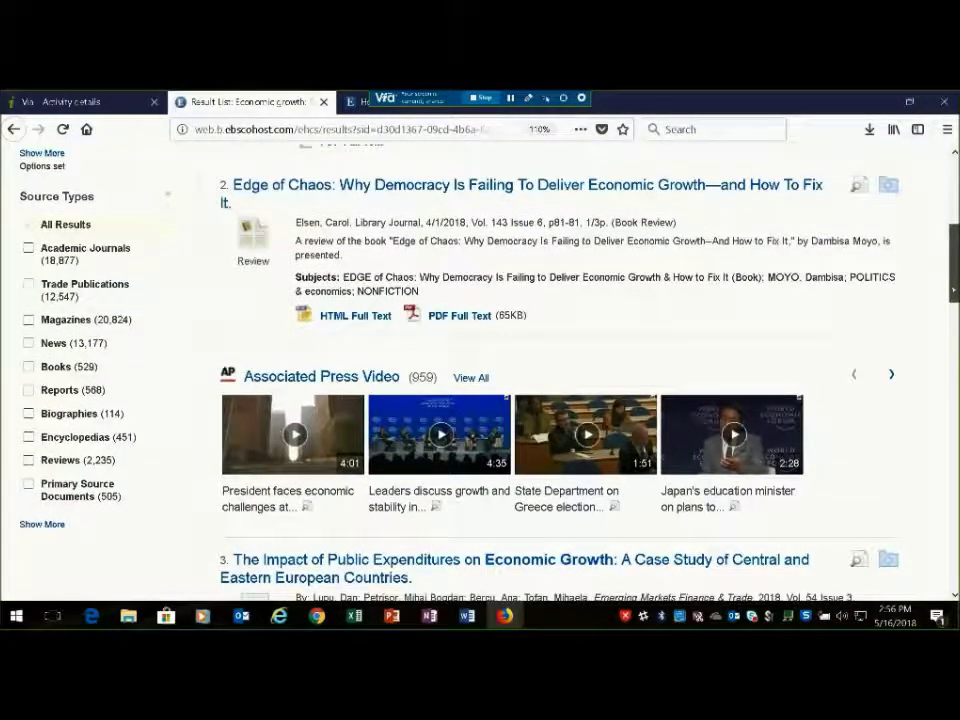
{"action": "scroll", "coordinate": [585, 300], "scroll_direction": "down", "scroll_amount": 3}
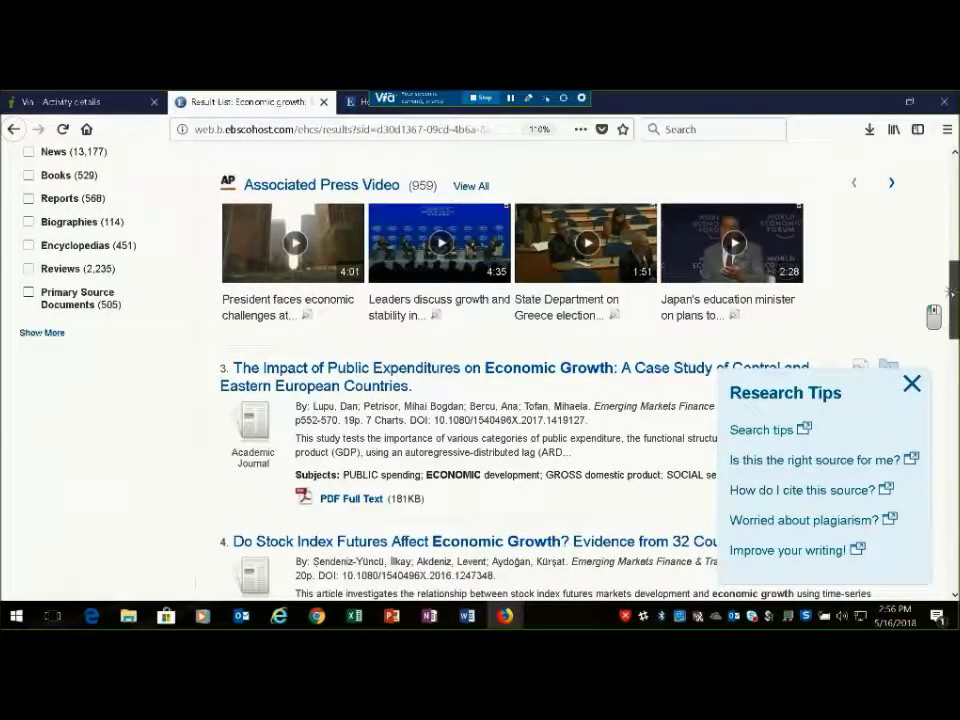
{"action": "scroll", "coordinate": [950, 337], "scroll_direction": "down", "scroll_amount": 4}
{"action": "scroll", "coordinate": [933, 403], "scroll_direction": "up", "scroll_amount": 10}
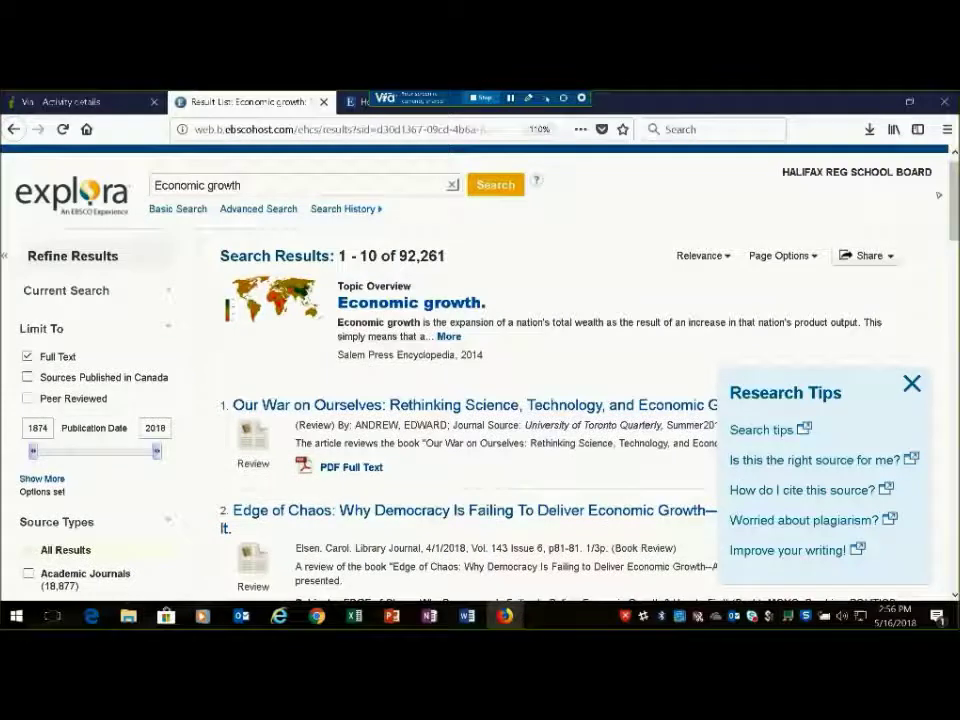
{"action": "left_click", "coordinate": [913, 383]}
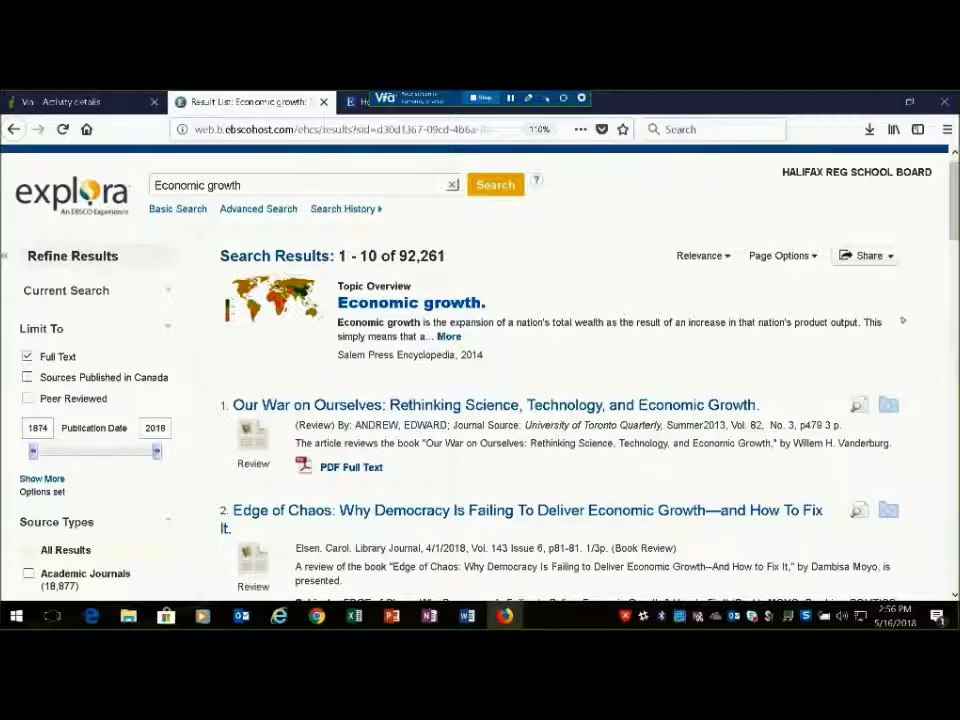
{"action": "left_click", "coordinate": [889, 406]}
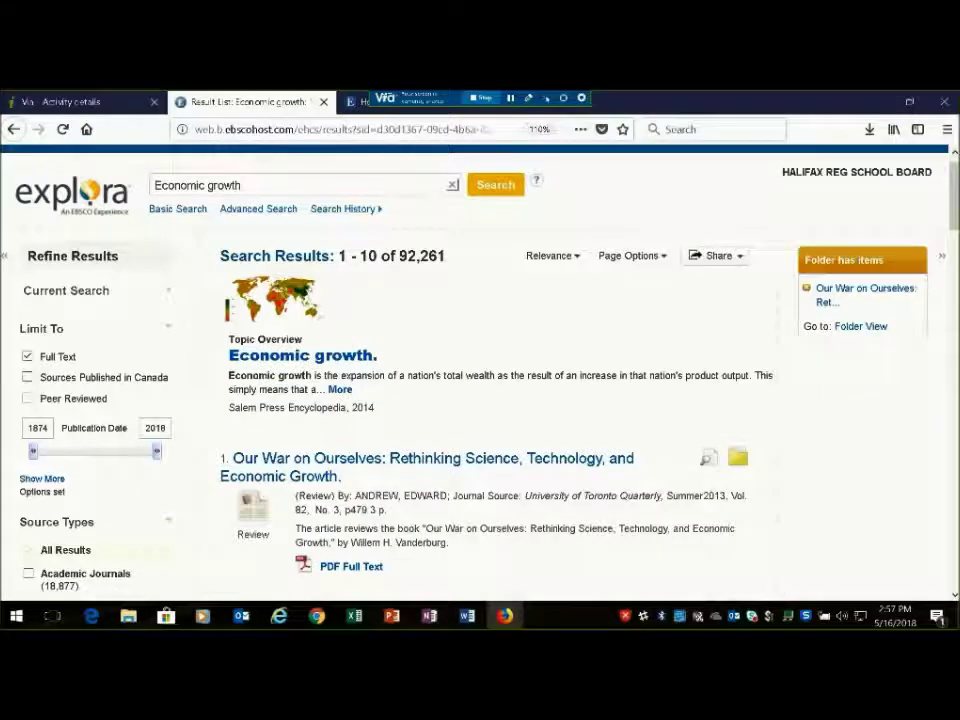
Add the 'Edge of Chaos' review and the public expenditures case study to the folder, then view the folder
{"action": "left_click_drag", "start_coordinate": [955, 223], "coordinate": [955, 285]}
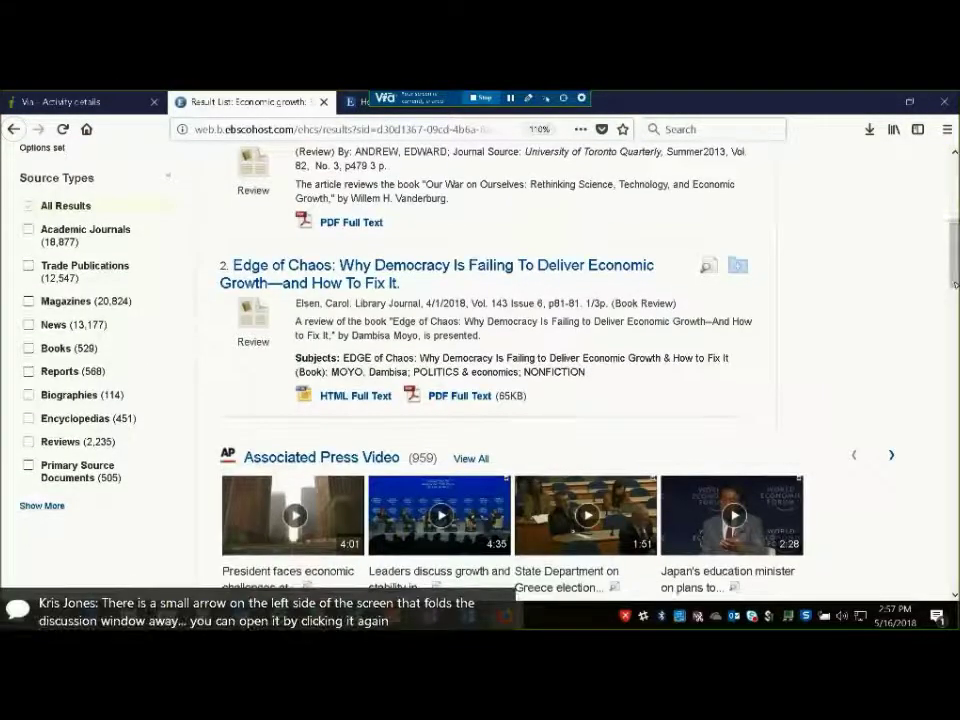
{"action": "left_click", "coordinate": [737, 267]}
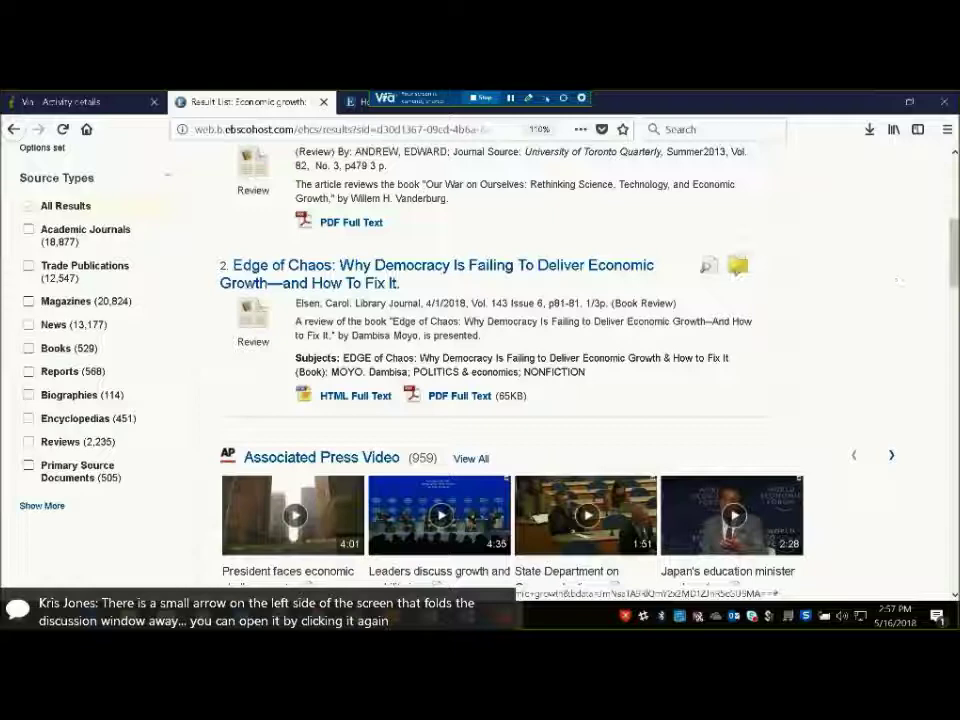
{"action": "scroll", "coordinate": [955, 253], "scroll_direction": "down", "scroll_amount": 5}
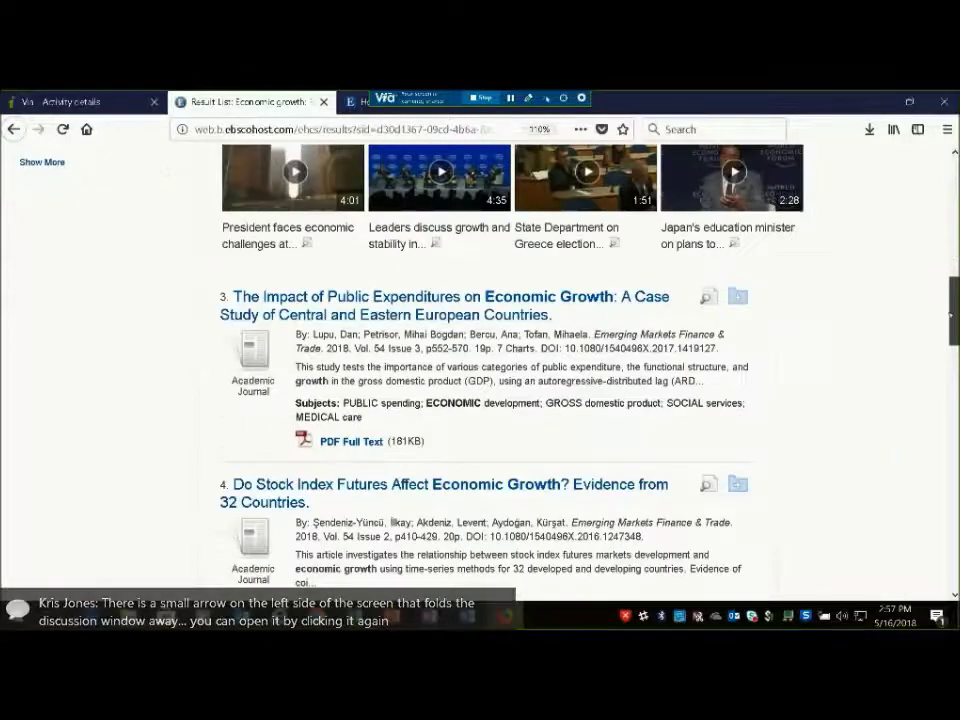
{"action": "left_click", "coordinate": [735, 267]}
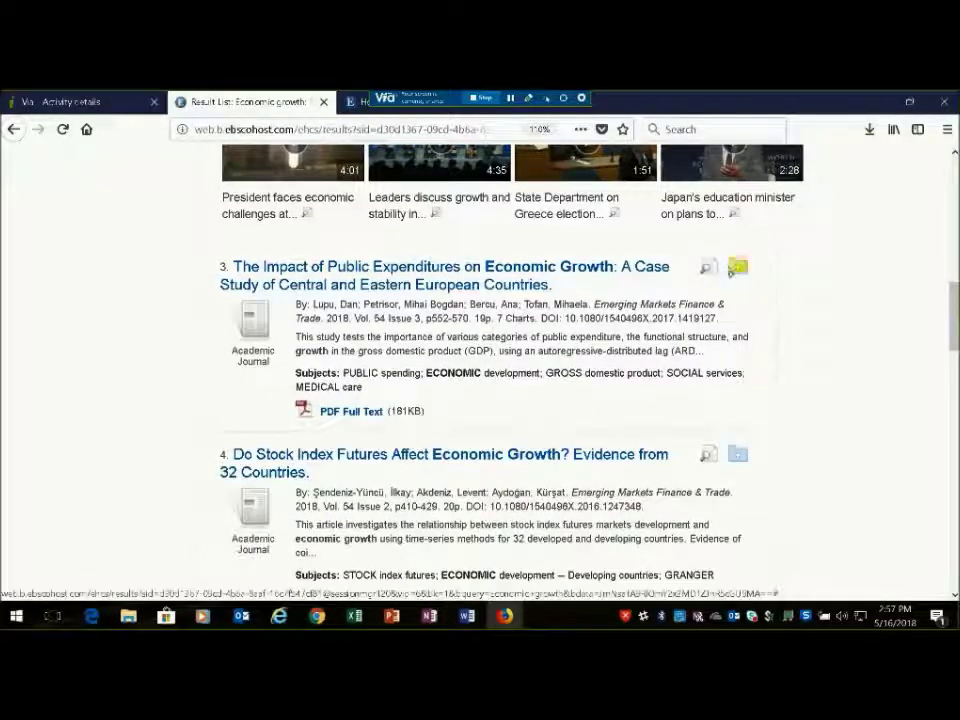
{"action": "scroll", "coordinate": [938, 337], "scroll_direction": "up", "scroll_amount": 8}
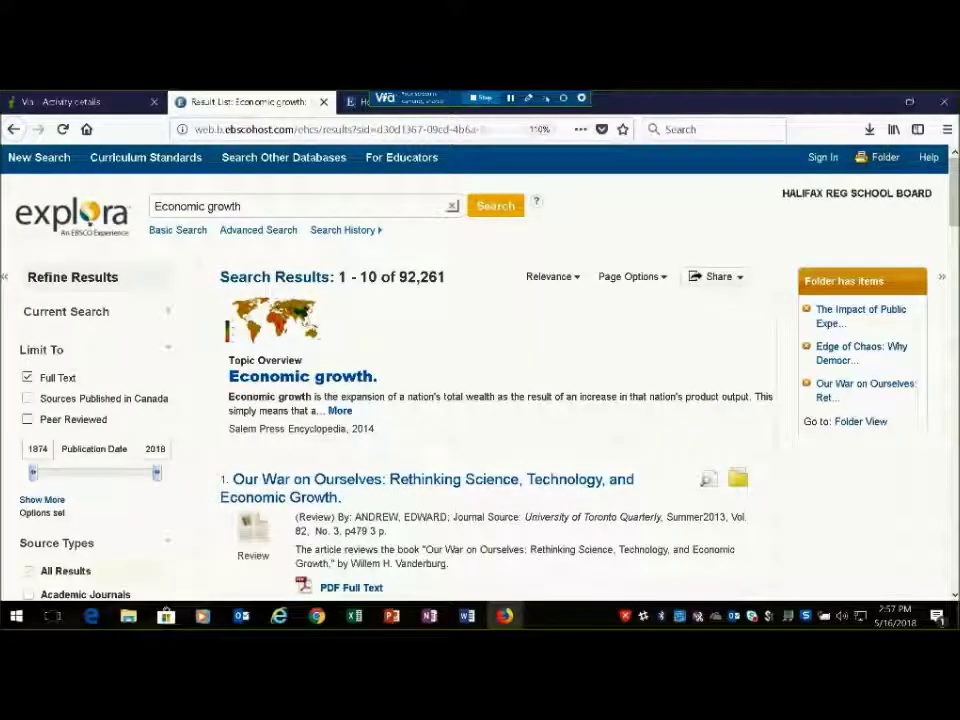
{"action": "left_click", "coordinate": [885, 157]}
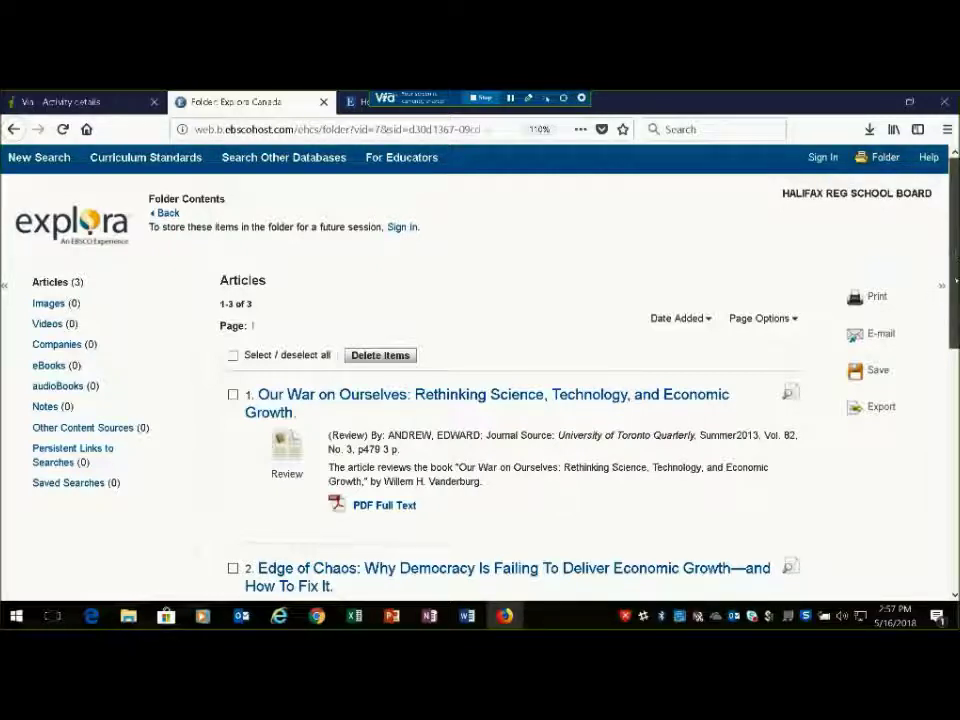
Select all three saved articles in the folder listing, then deselect them again
{"action": "scroll", "coordinate": [480, 380], "scroll_direction": "down", "scroll_amount": 1}
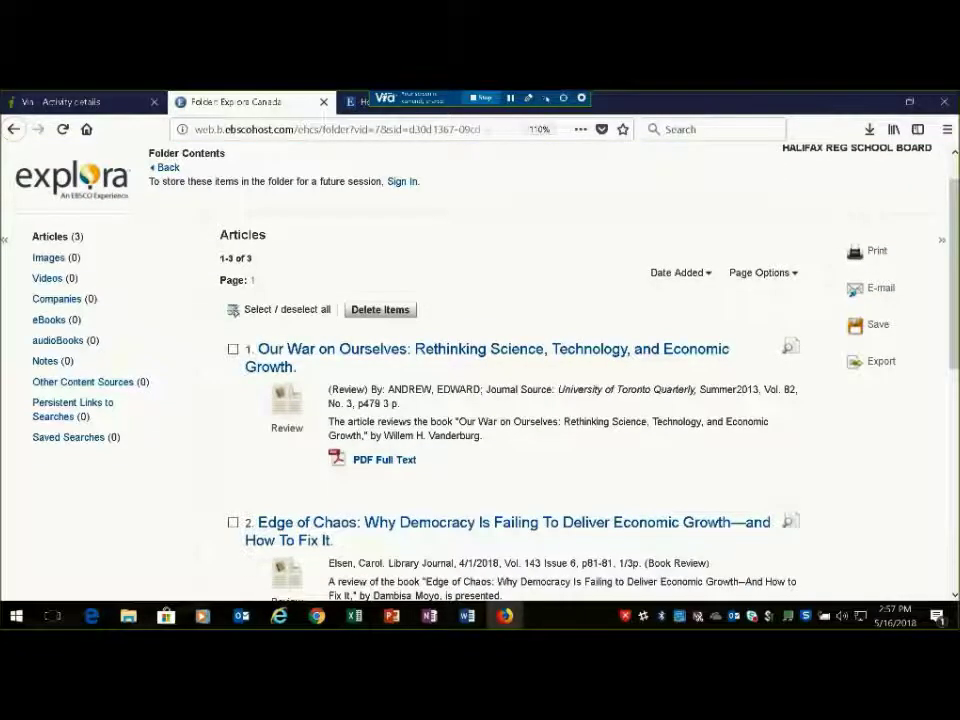
{"action": "left_click", "coordinate": [233, 309]}
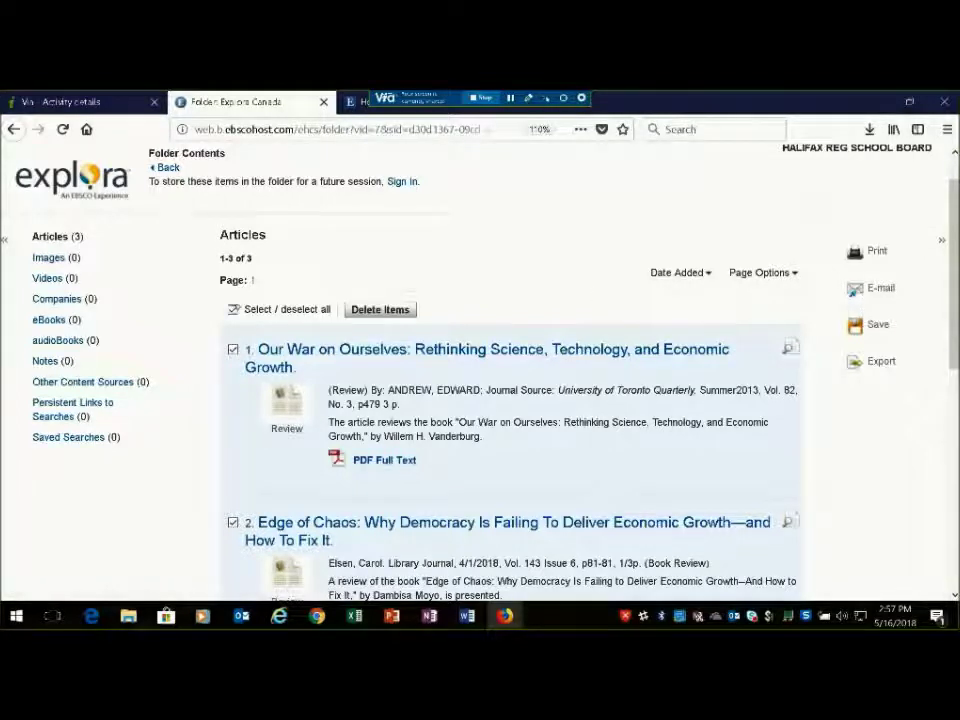
{"action": "left_click", "coordinate": [233, 309]}
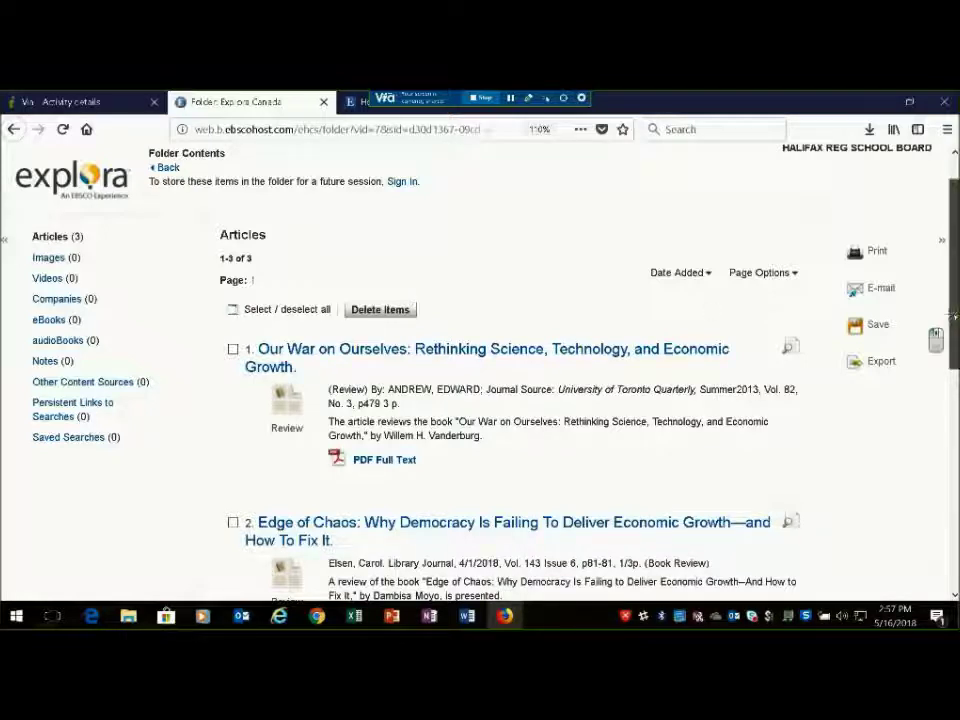
{"action": "scroll", "coordinate": [935, 338], "scroll_direction": "up", "scroll_amount": 1}
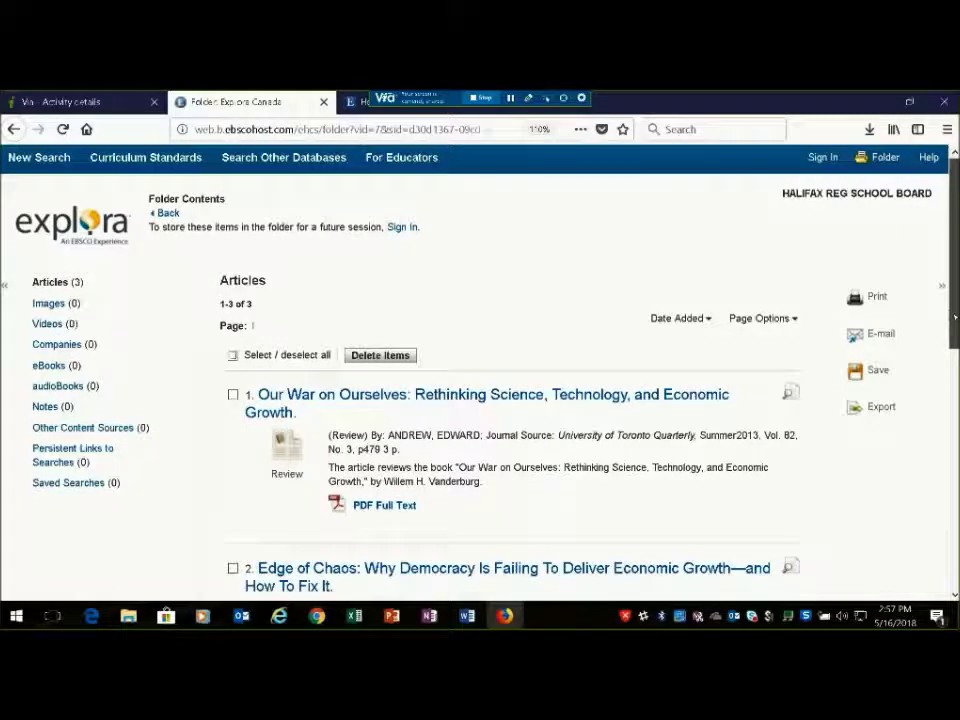
Go to the Sign In page and choose Create a new Account, dismissing the autofill suggestions
{"action": "left_click", "coordinate": [830, 158]}
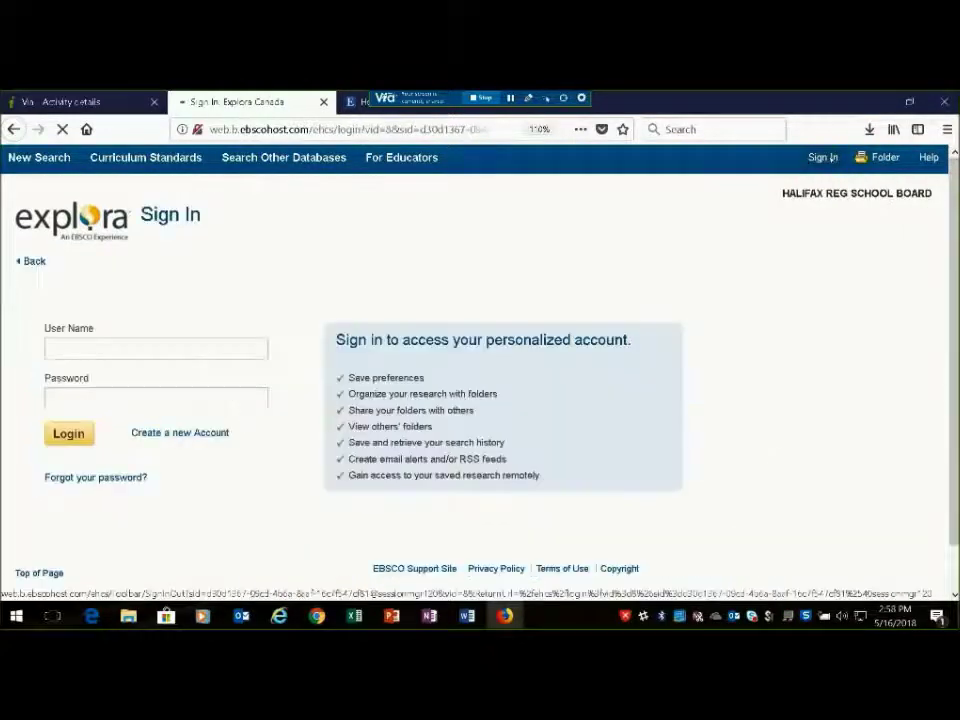
{"action": "left_click", "coordinate": [257, 296]}
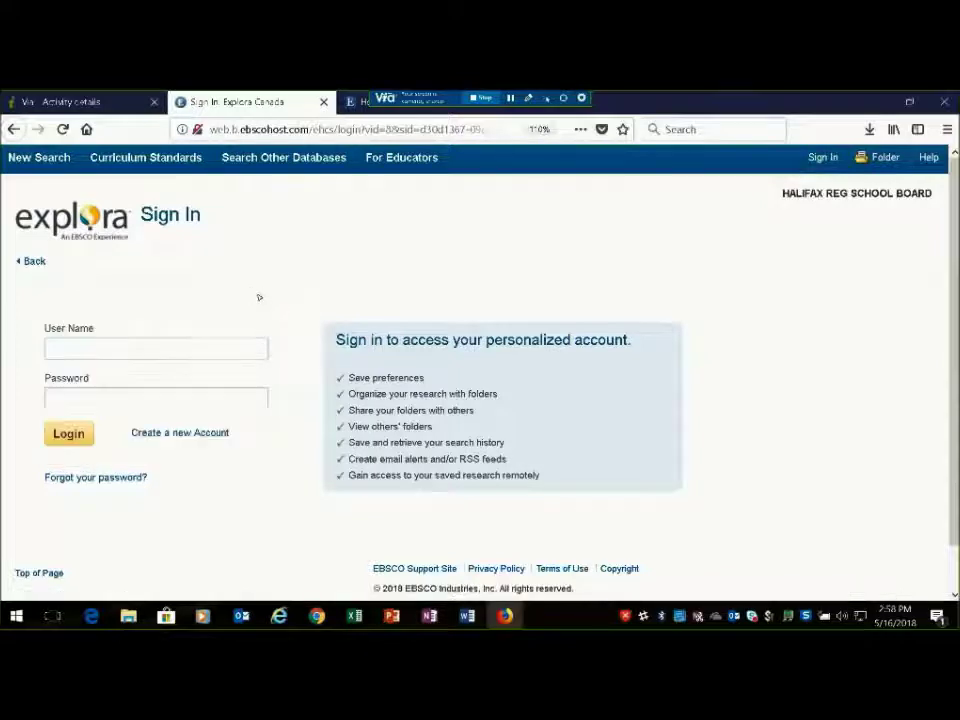
{"action": "left_click", "coordinate": [191, 433]}
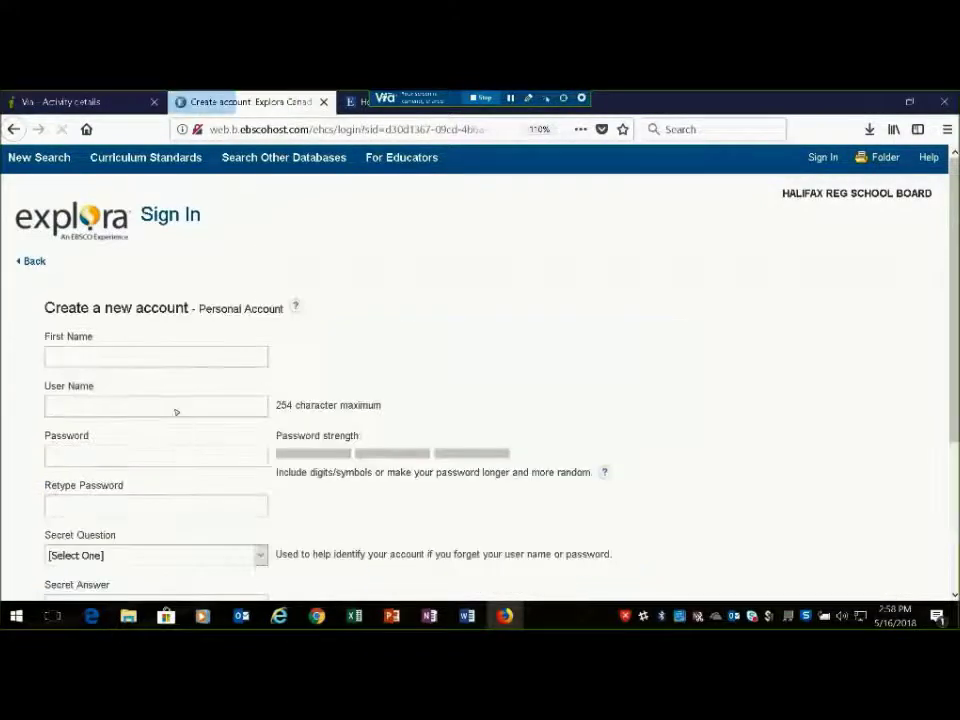
Enter the first name, user name and password for the new personal account
{"action": "left_click", "coordinate": [171, 366]}
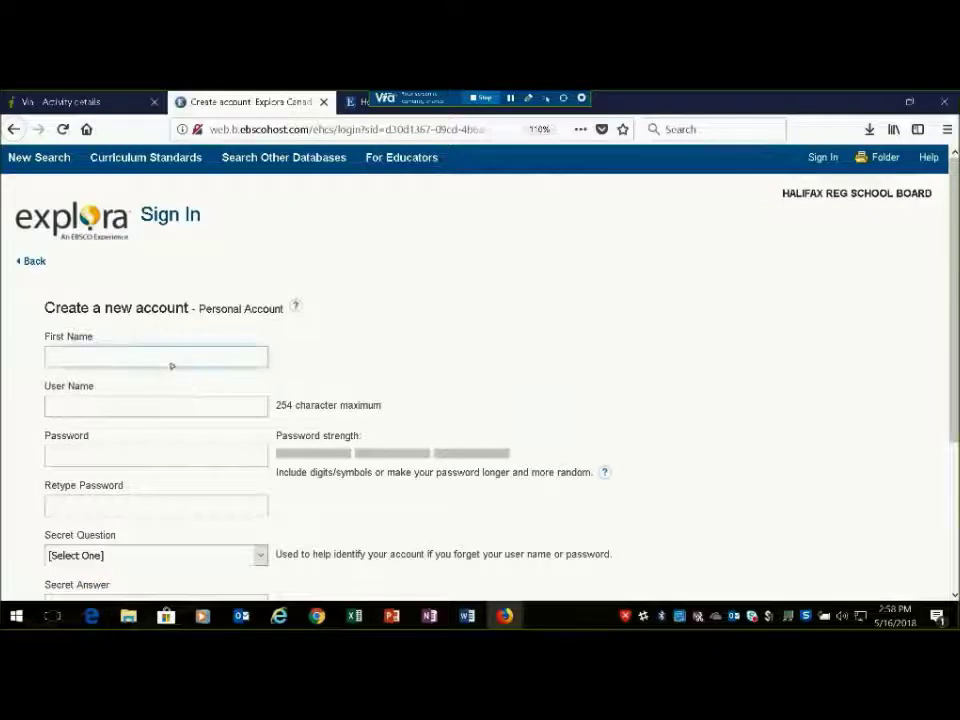
{"action": "type", "text": "Joe"}
{"action": "key", "text": "Tab"}
{"action": "type", "text": "Celer"}
{"action": "key", "text": "BackSpace"}
{"action": "key", "text": "BackSpace"}
{"action": "key", "text": "BackSpace"}
{"action": "key", "text": "BackSpace"}
{"action": "key", "text": "BackSpace"}
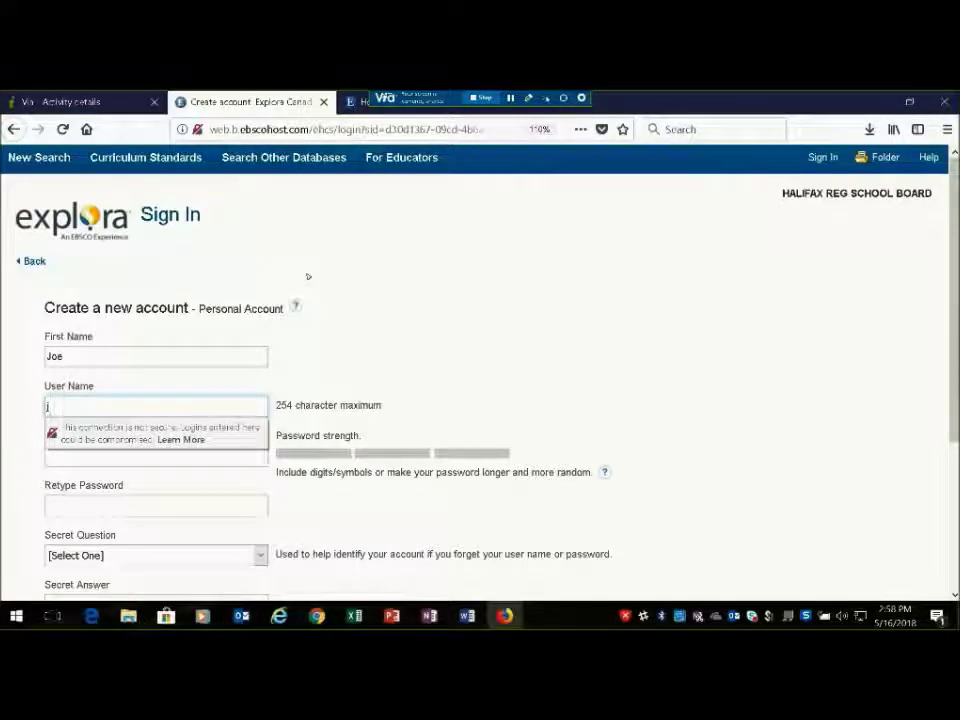
{"action": "type", "text": "j"}
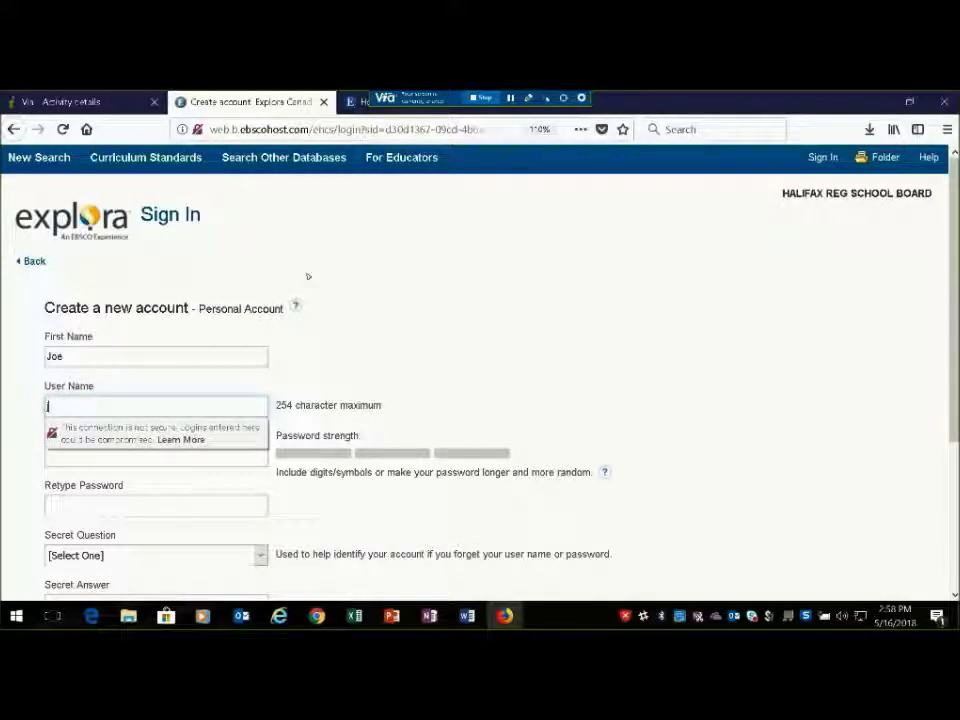
{"action": "key", "text": "BackSpace"}
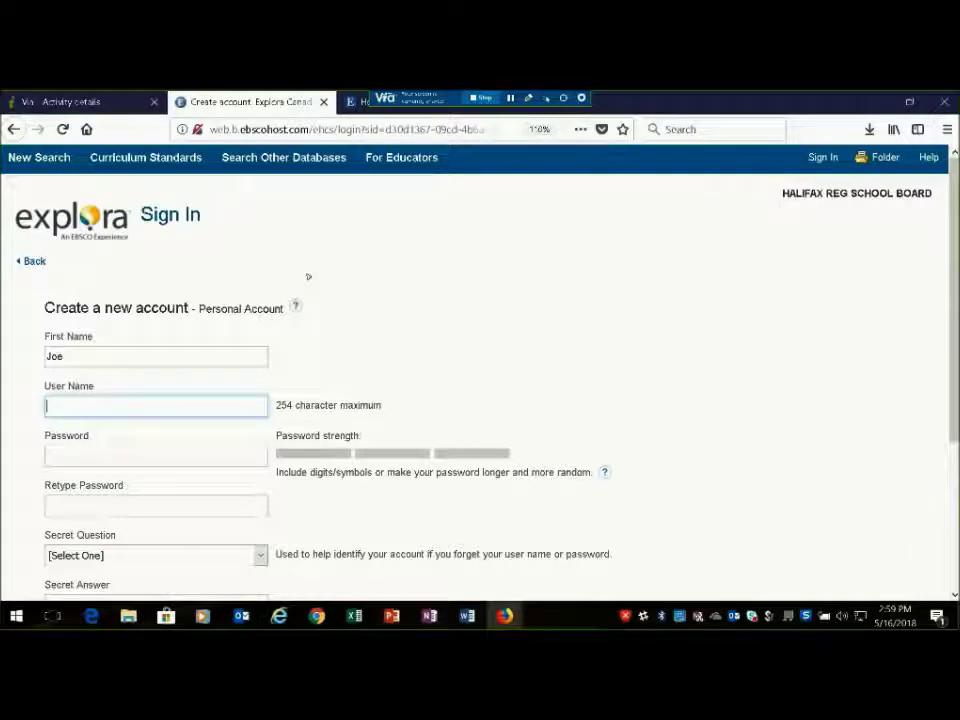
{"action": "type", "text": "ceterjnali"}
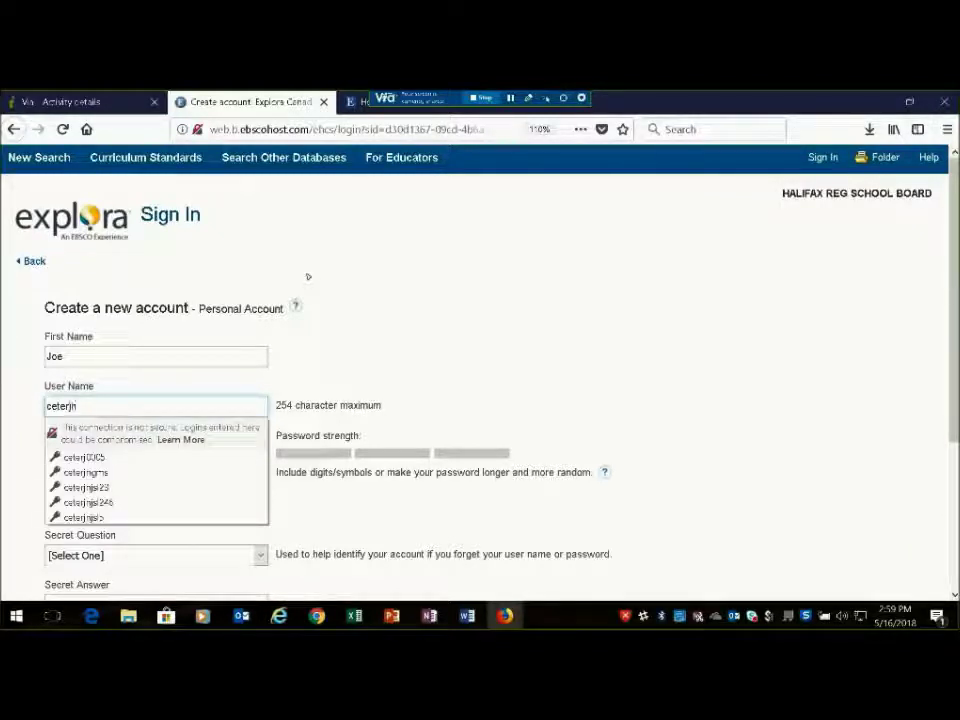
{"action": "type", "text": "fax"}
{"action": "key", "text": "Tab"}
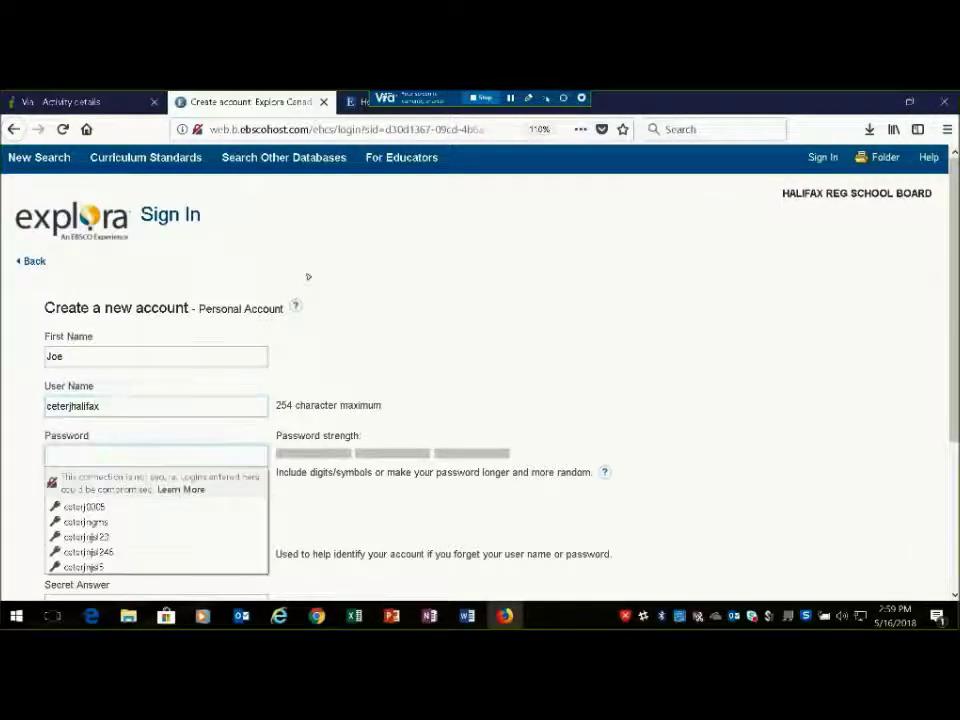
{"action": "type", "text": "•••••"}
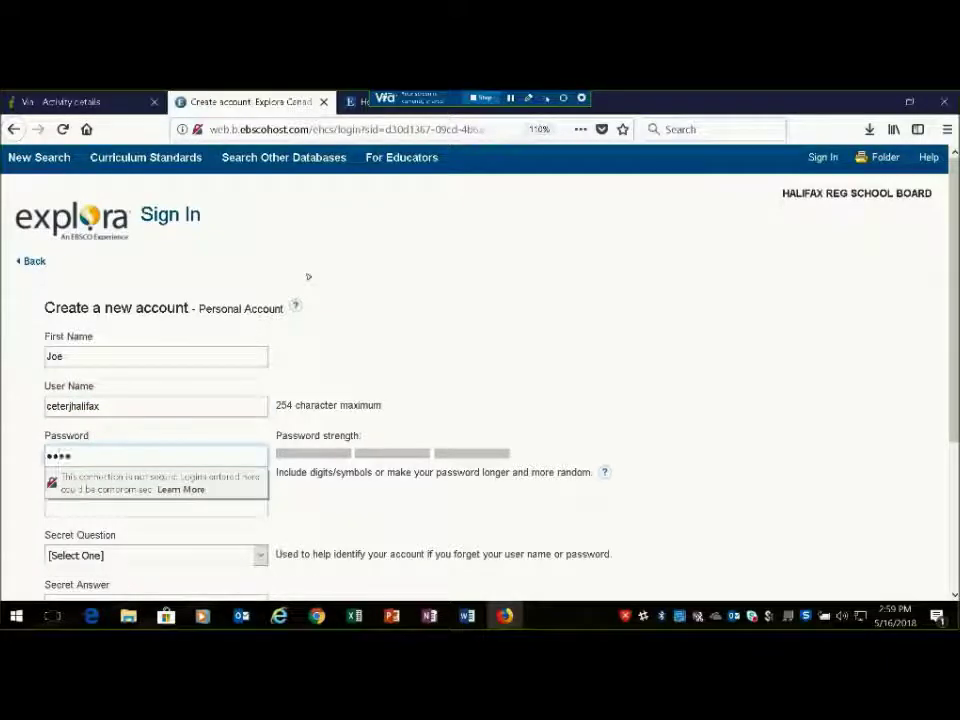
{"action": "type", "text": "•"}
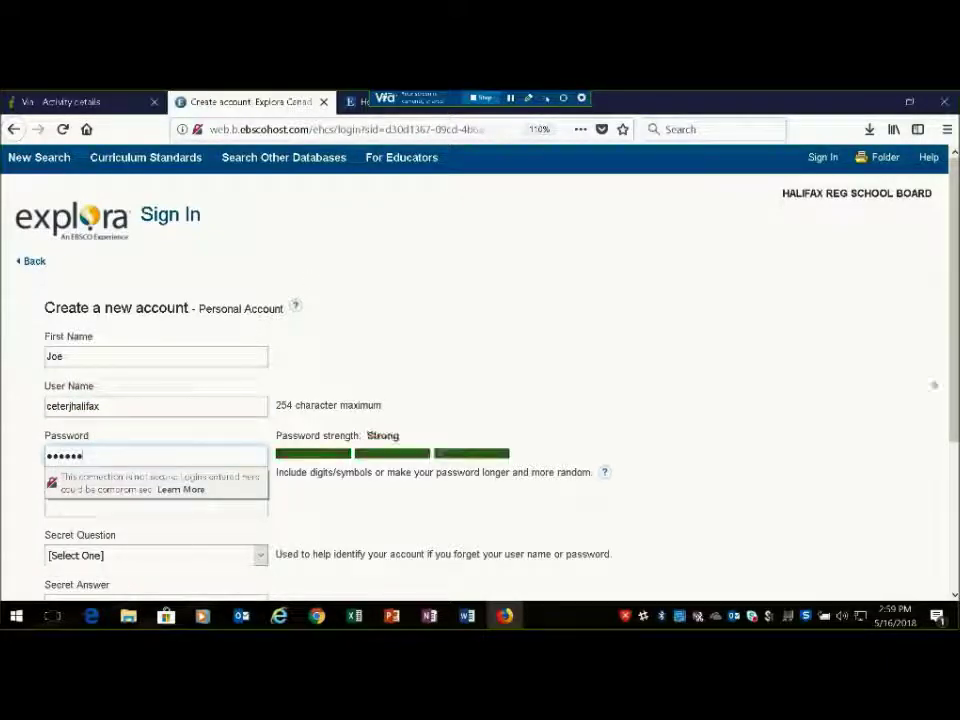
Retype the password, answer the 'Mother's maiden name?' secret question, and save the account and browser login
{"action": "scroll", "coordinate": [942, 460], "scroll_direction": "down", "scroll_amount": 2}
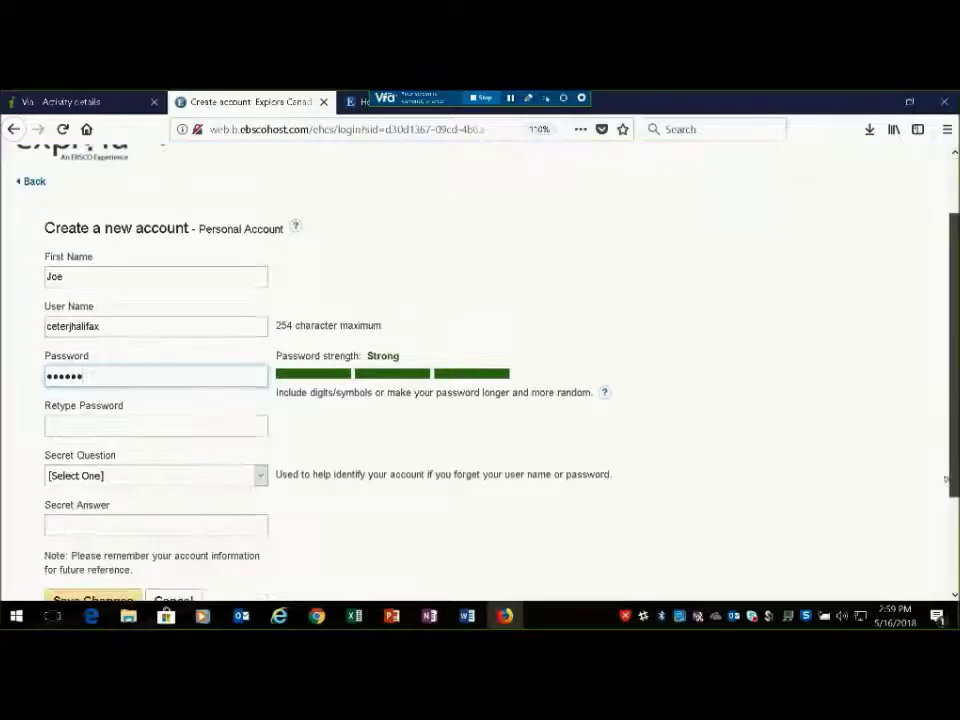
{"action": "left_click", "coordinate": [258, 401]}
{"action": "type", "text": "••••••"}
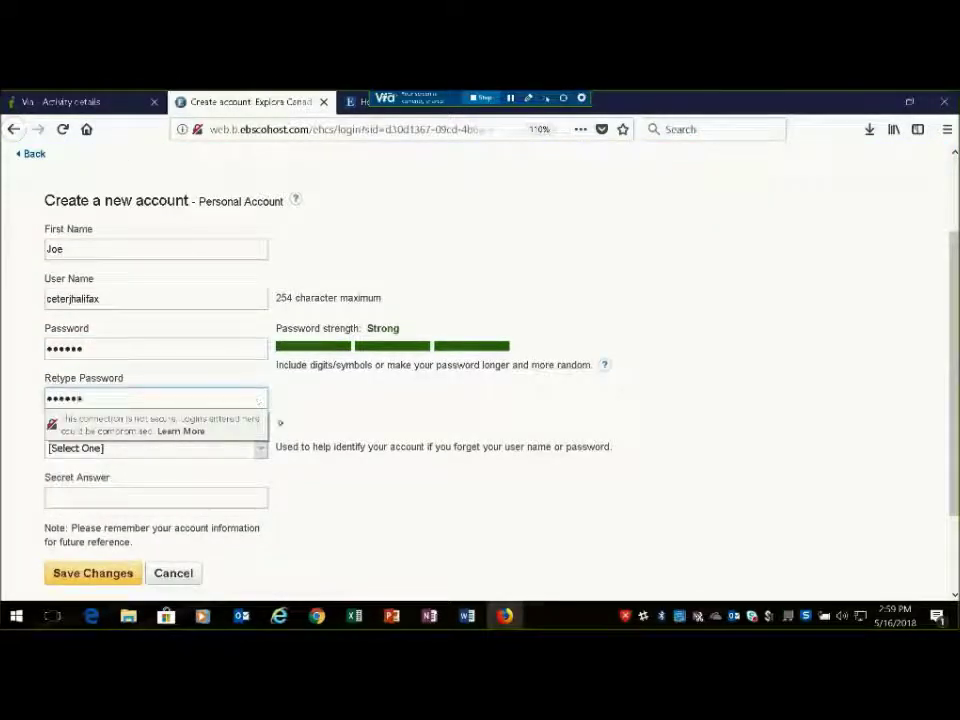
{"action": "left_click", "coordinate": [260, 446]}
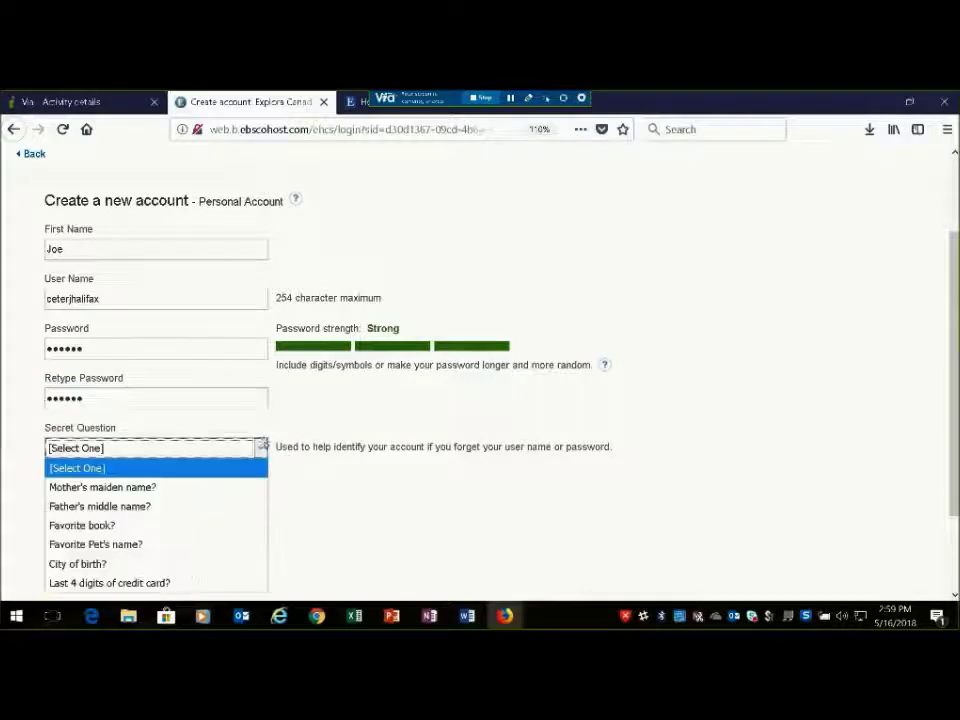
{"action": "left_click", "coordinate": [210, 487]}
{"action": "left_click", "coordinate": [171, 507]}
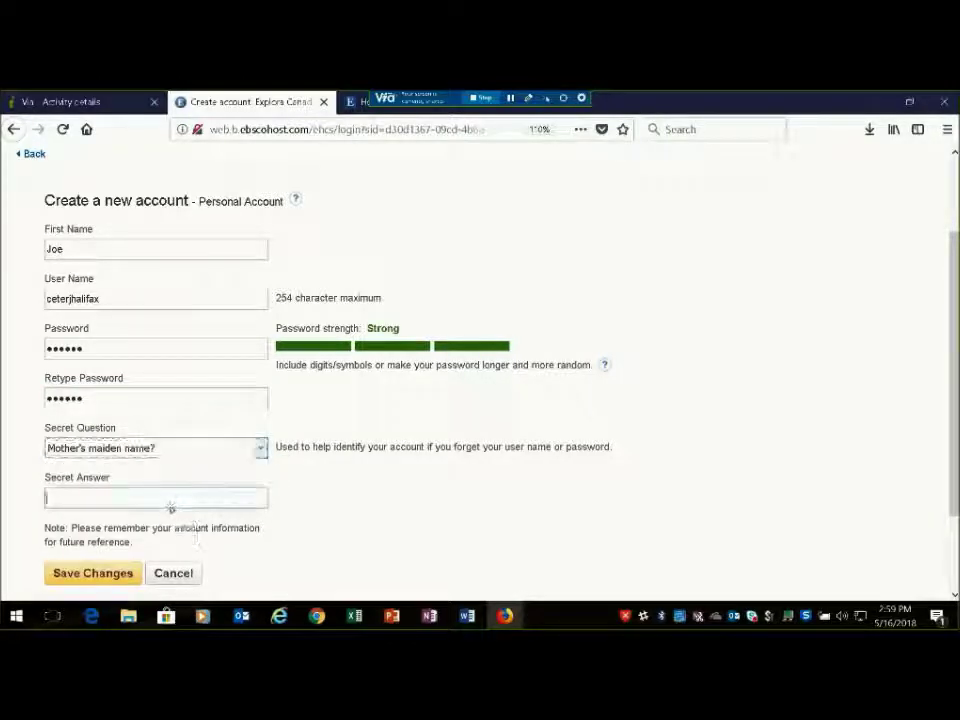
{"action": "type", "text": "Smith"}
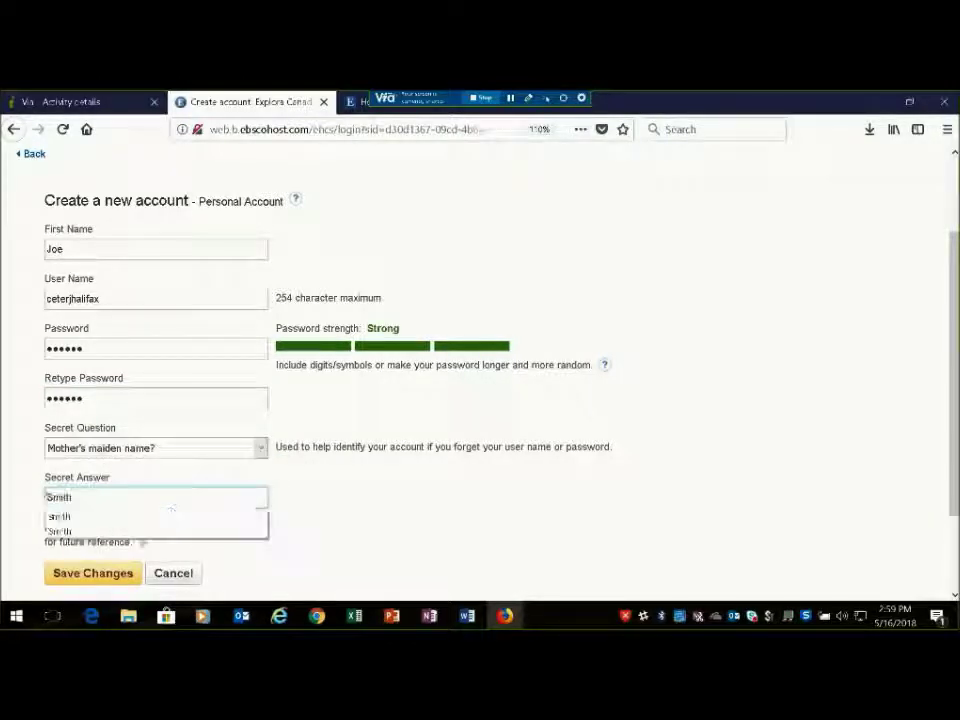
{"action": "left_click", "coordinate": [95, 573]}
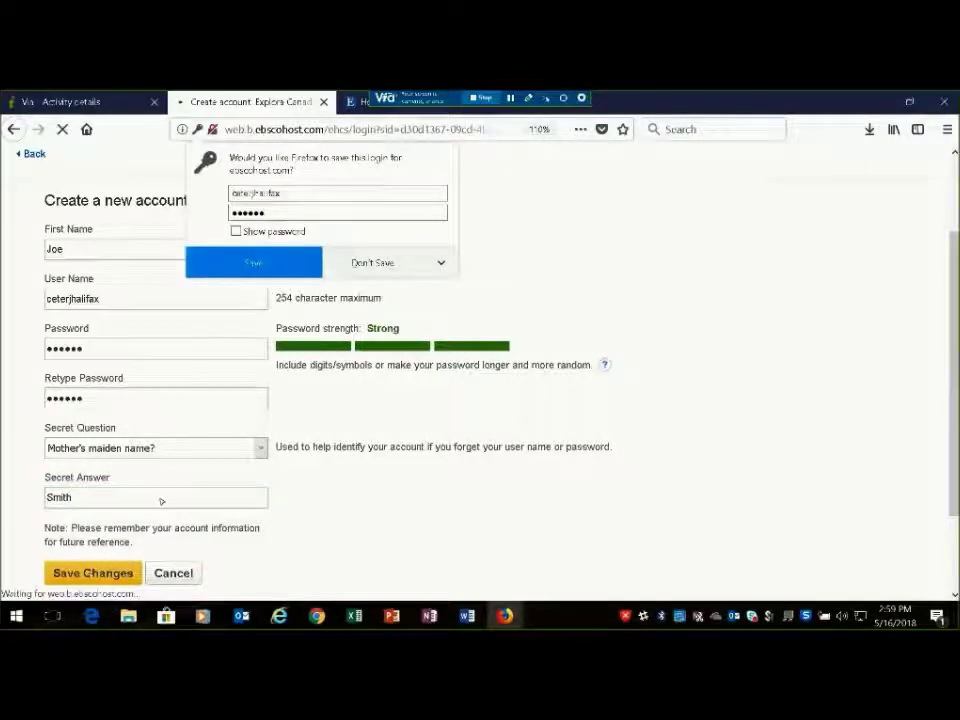
{"action": "left_click", "coordinate": [258, 266]}
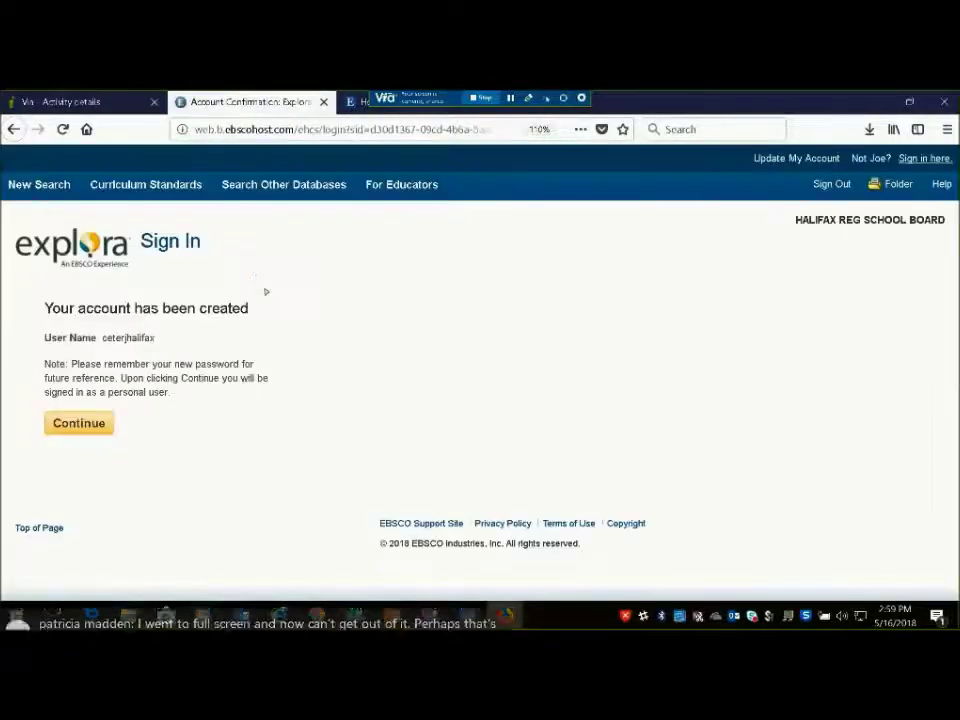
Continue into the new account's folder holding the 3 articles, then go to New Search
{"action": "left_click", "coordinate": [78, 425]}
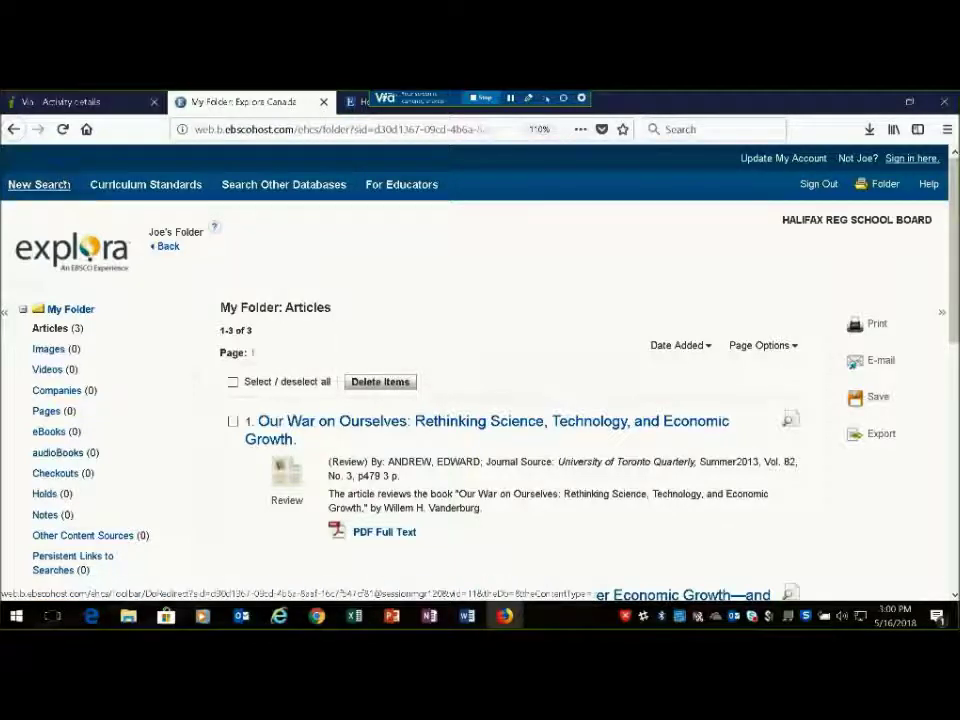
{"action": "left_click", "coordinate": [60, 184]}
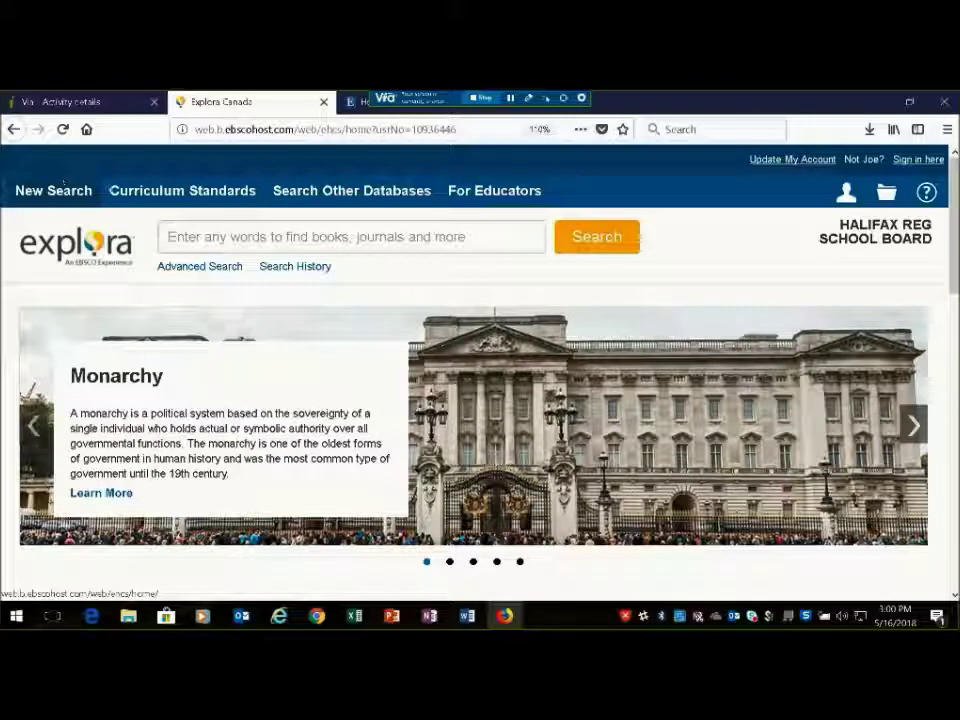
Switch from Explora Canada to Explora Primary Schools through the Search Other Databases list
{"action": "left_click", "coordinate": [386, 195]}
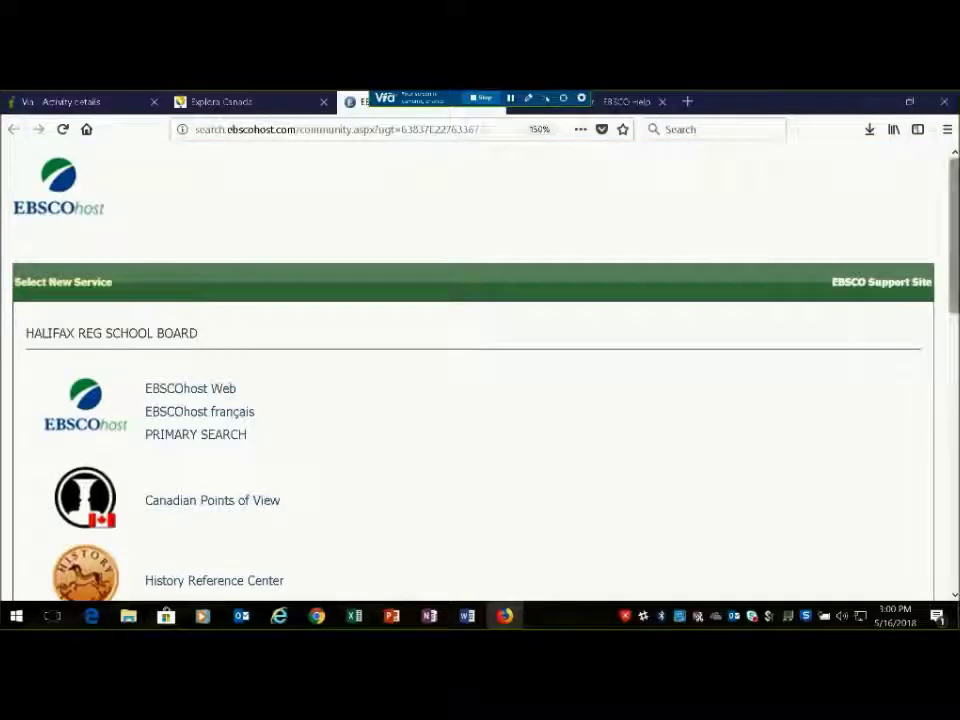
{"action": "scroll", "coordinate": [480, 370], "scroll_direction": "down", "scroll_amount": 2}
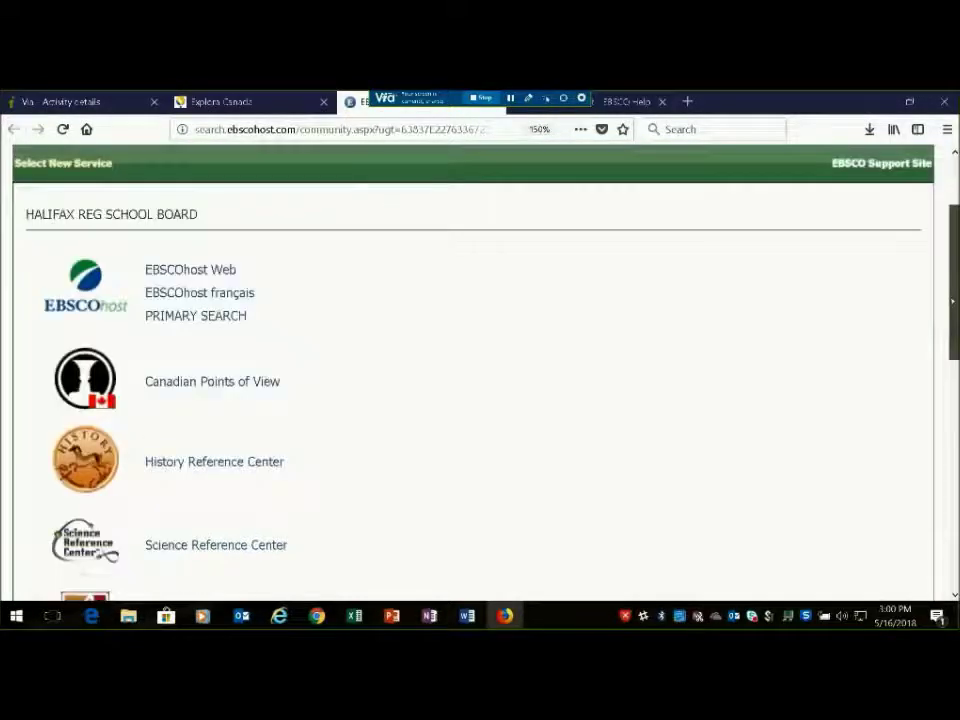
{"action": "scroll", "coordinate": [480, 370], "scroll_direction": "down", "scroll_amount": 6}
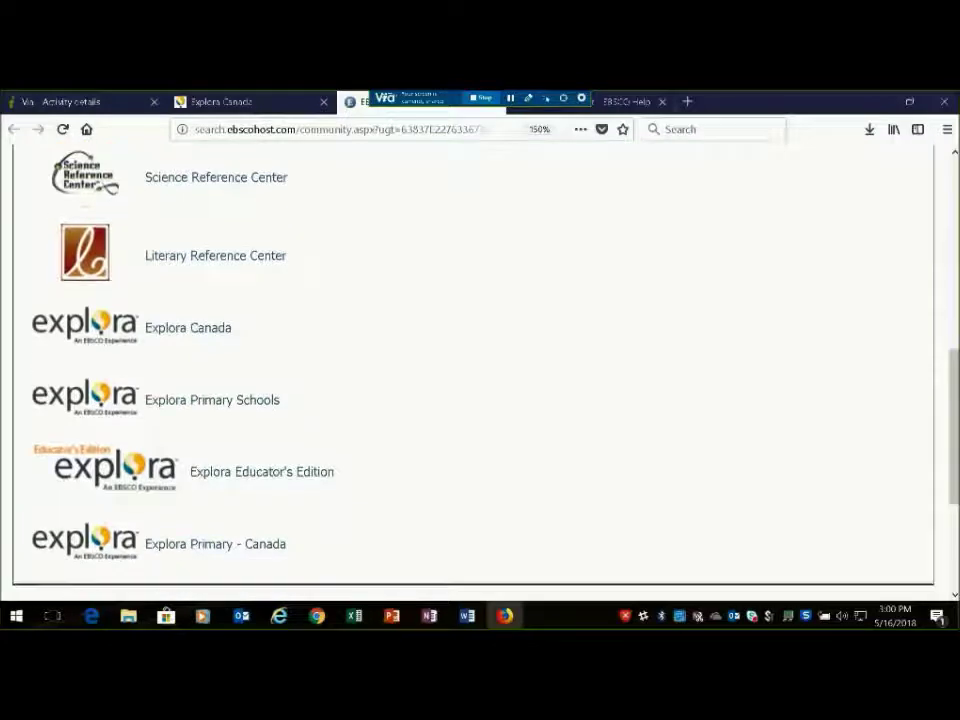
{"action": "left_click", "coordinate": [210, 400]}
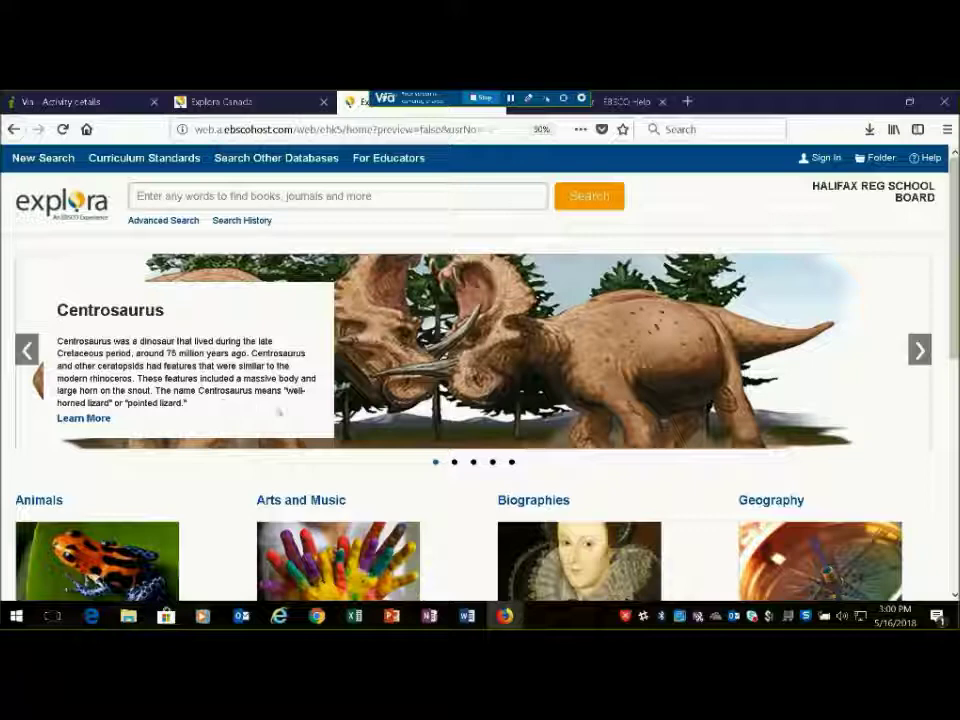
Open the Arts and Music category and browse its topics, such as Artists, Audience, Beat and Drama
{"action": "scroll", "coordinate": [340, 390], "scroll_direction": "down", "scroll_amount": 3}
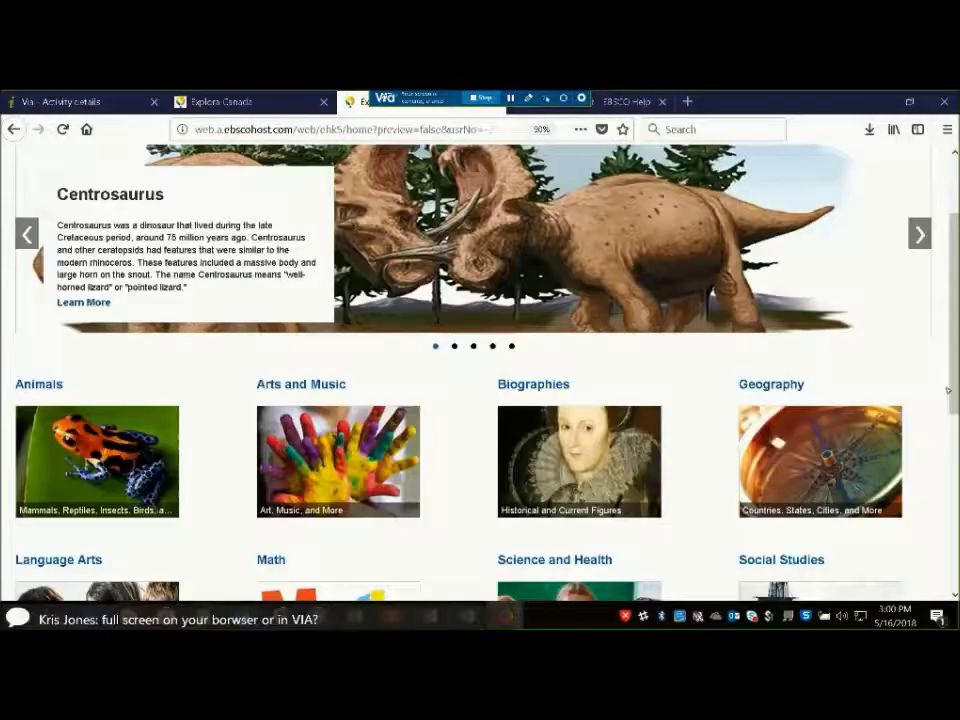
{"action": "left_click", "coordinate": [333, 386]}
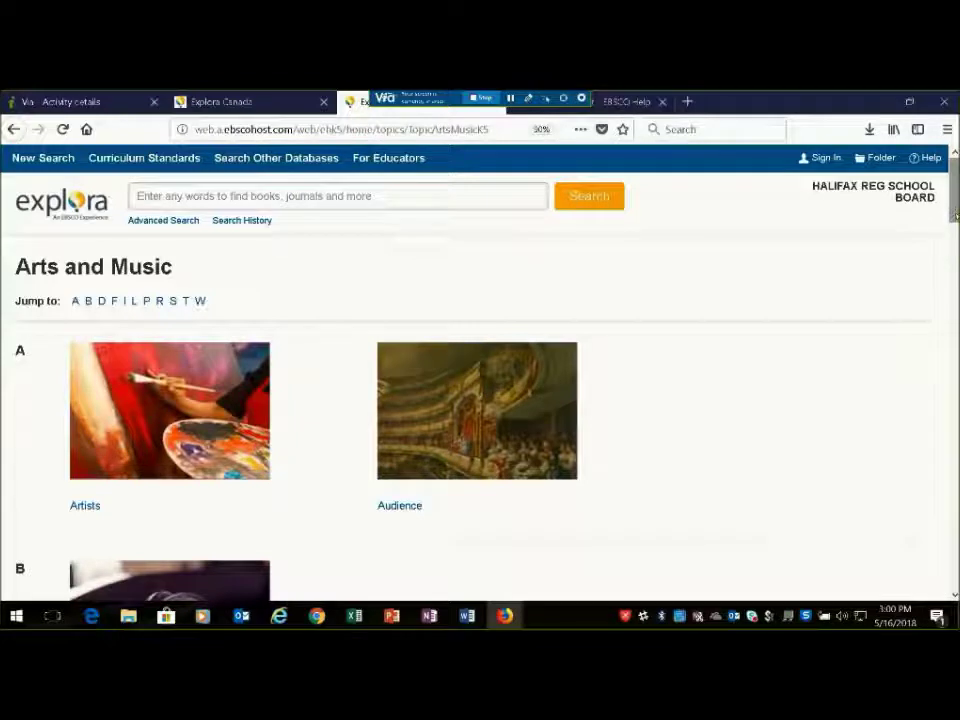
{"action": "scroll", "coordinate": [938, 234], "scroll_direction": "down", "scroll_amount": 3}
{"action": "scroll", "coordinate": [942, 297], "scroll_direction": "down", "scroll_amount": 2}
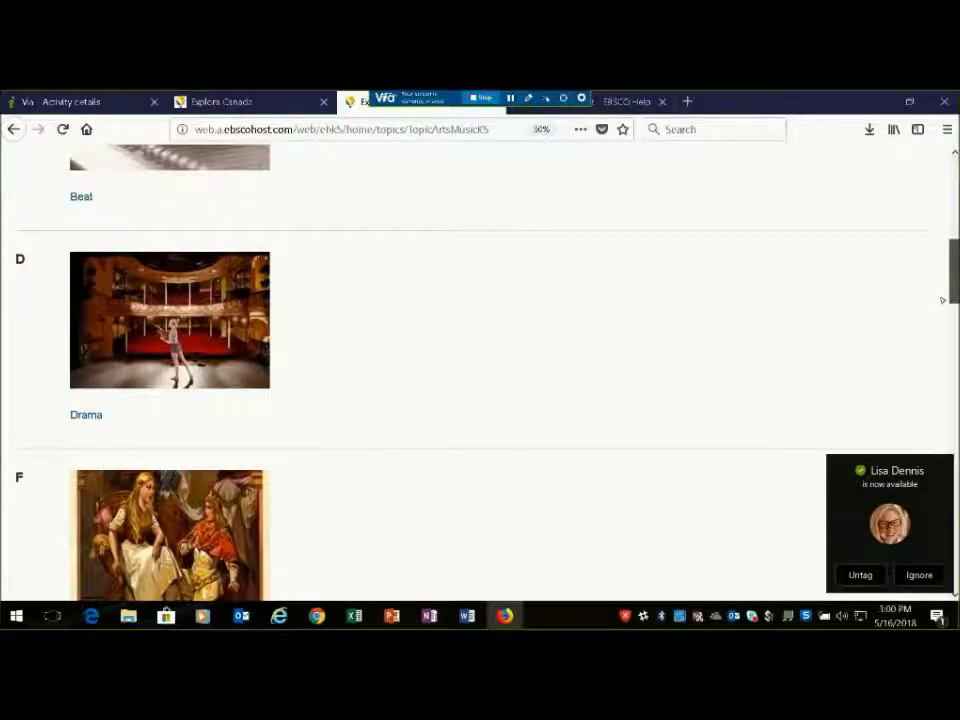
{"action": "scroll", "coordinate": [942, 300], "scroll_direction": "down", "scroll_amount": 1}
{"action": "scroll", "coordinate": [940, 300], "scroll_direction": "up", "scroll_amount": 10}
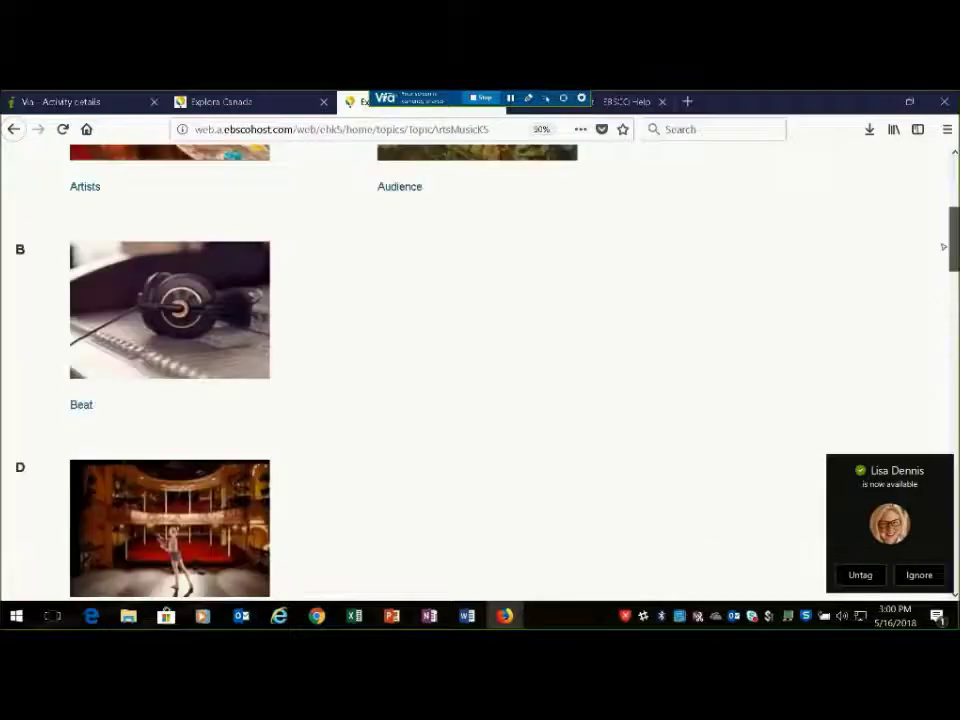